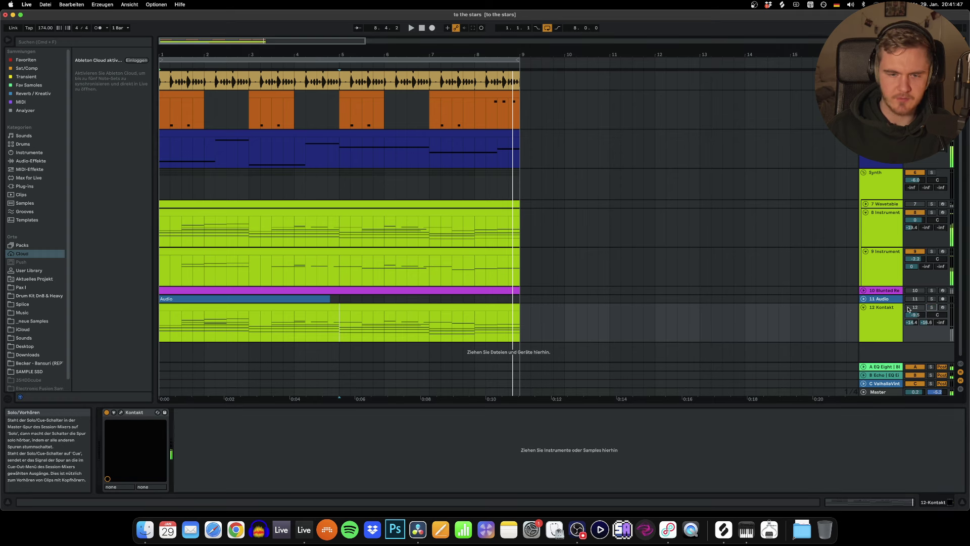
- Lower the Master track's volume to about -2 dB and play the loop from the start
click(160, 180)
scroll(160, 181, up, 3)
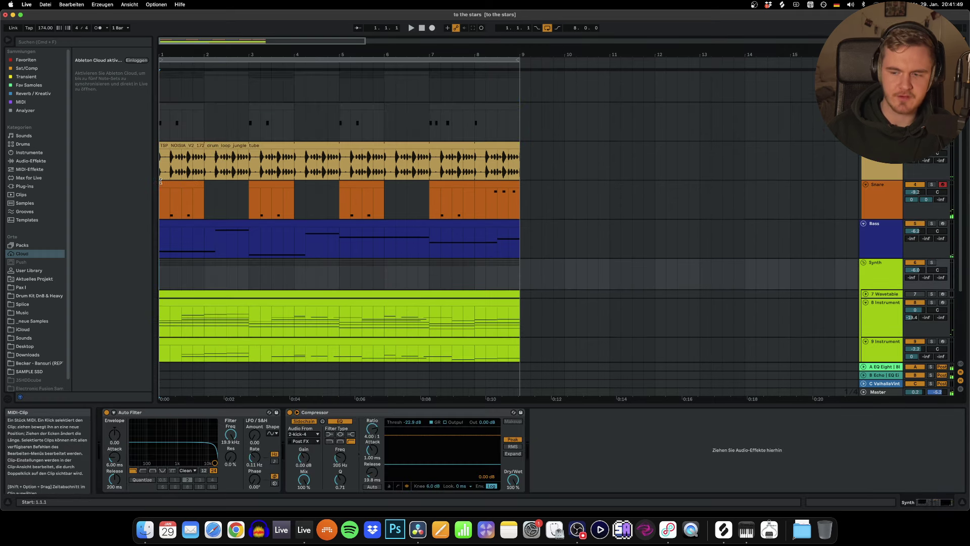
double_click(914, 393)
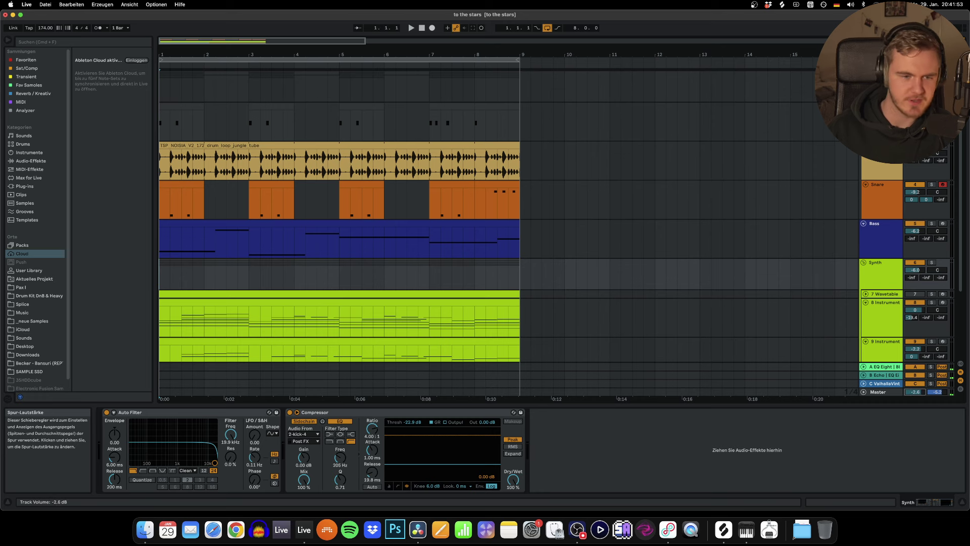
key(space)
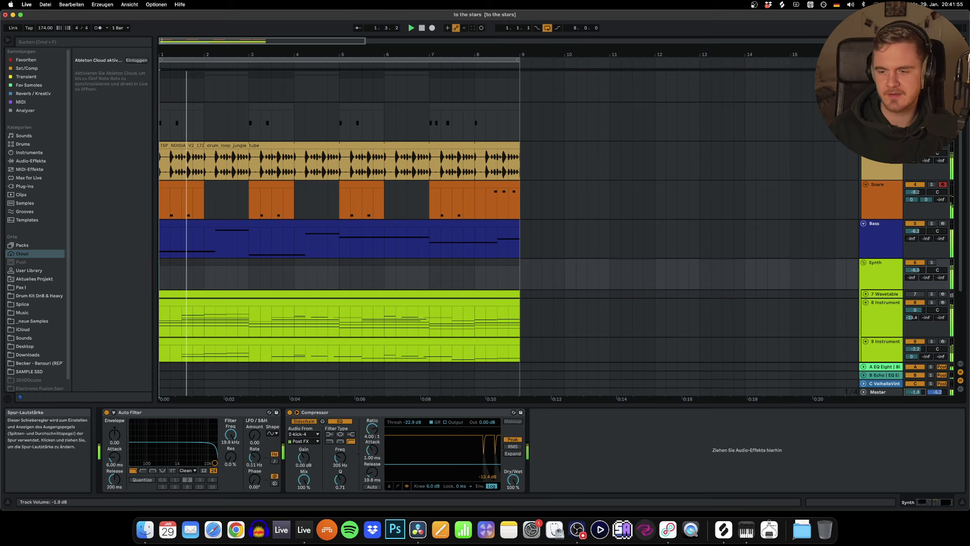
scroll(658, 275, down, 5)
scroll(658, 275, up, 5)
scroll(657, 278, down, 5)
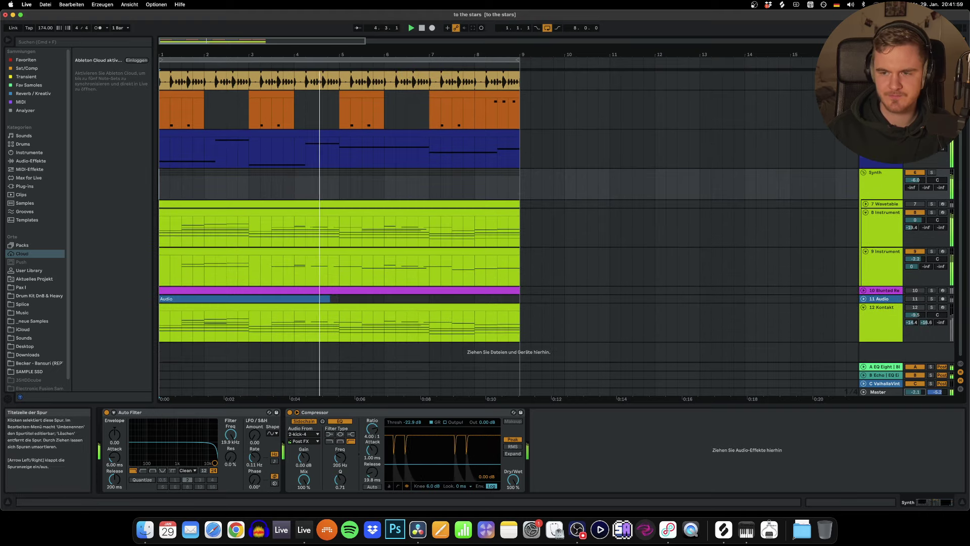
- Reduce the Dry/Wet mix of the Vocoder on the Snare track to about 54 % while the loop plays
click(880, 107)
scroll(788, 455, right, 3)
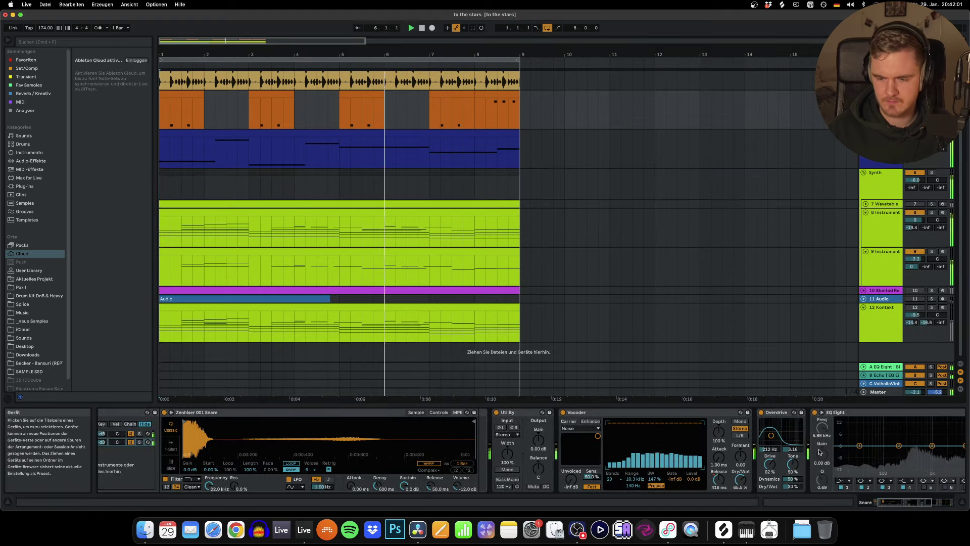
drag(741, 479, 736, 485)
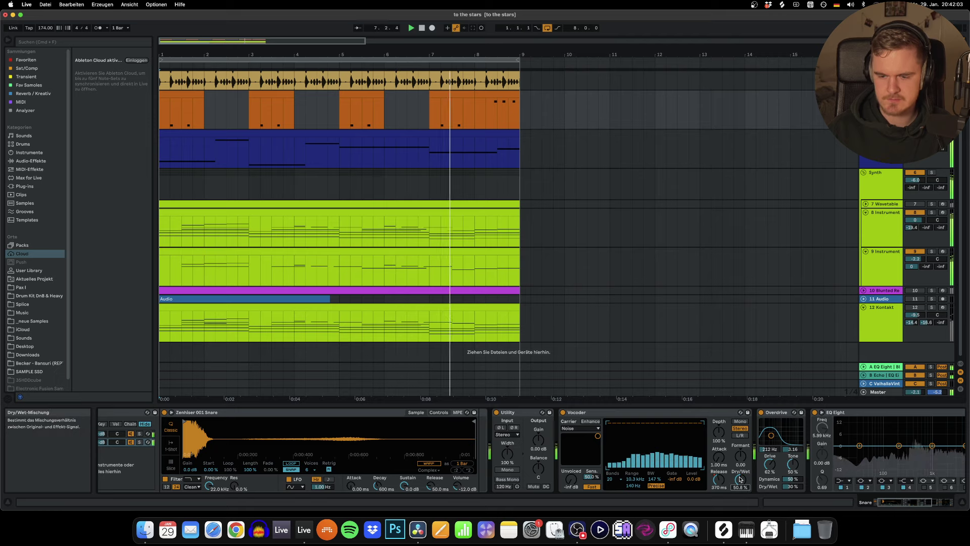
scroll(879, 181, up, 5)
scroll(820, 182, down, 5)
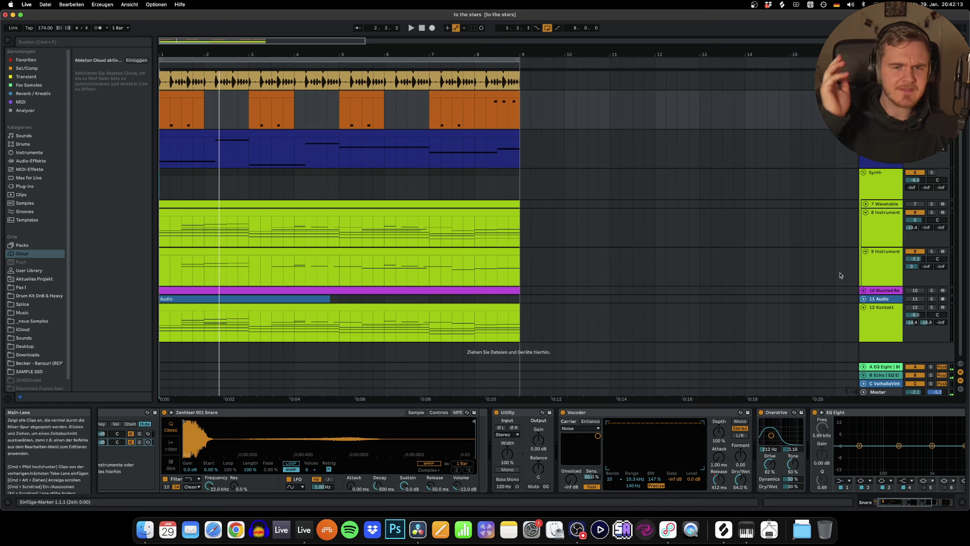
- Play the loop and inspect the clipping curve of the V-Clip plug-in on the Drums group
scroll(840, 276, up, 5)
click(880, 75)
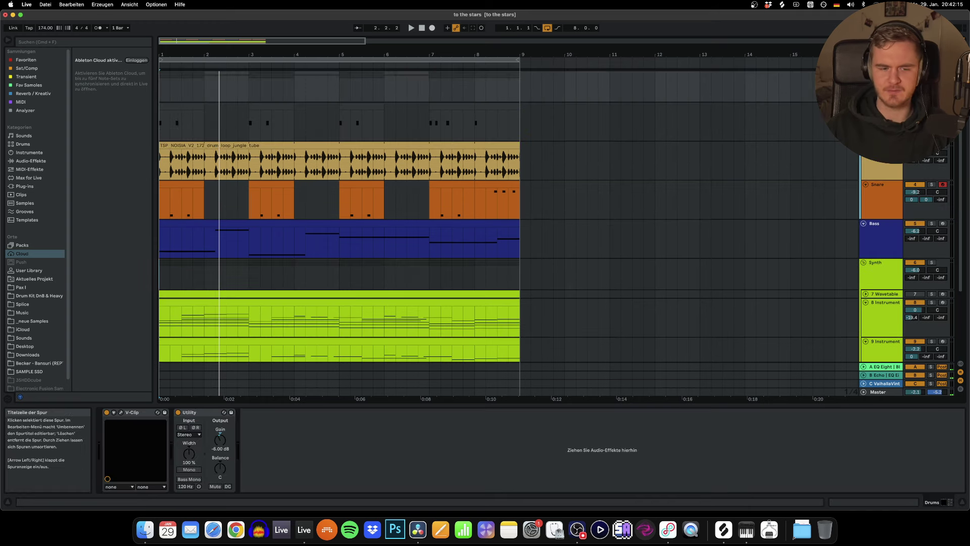
key(space)
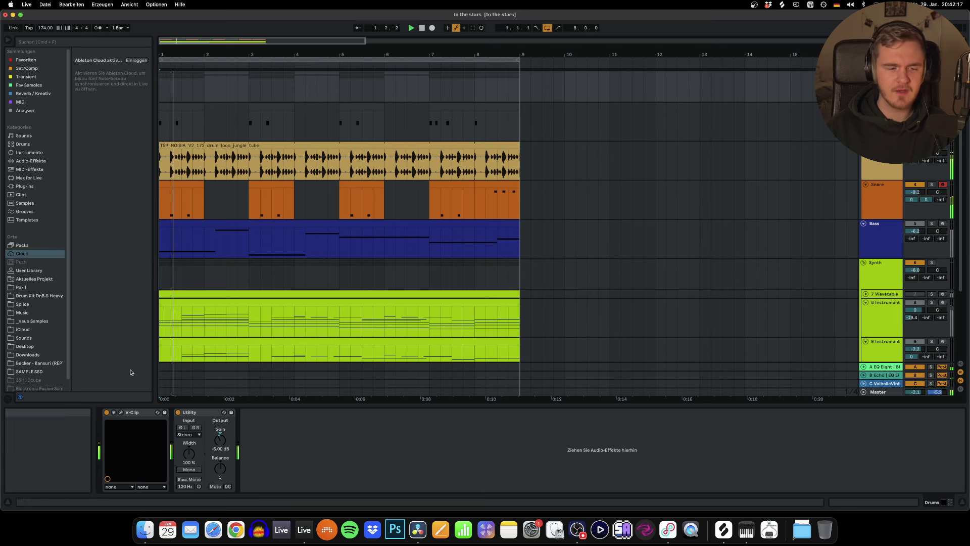
click(120, 412)
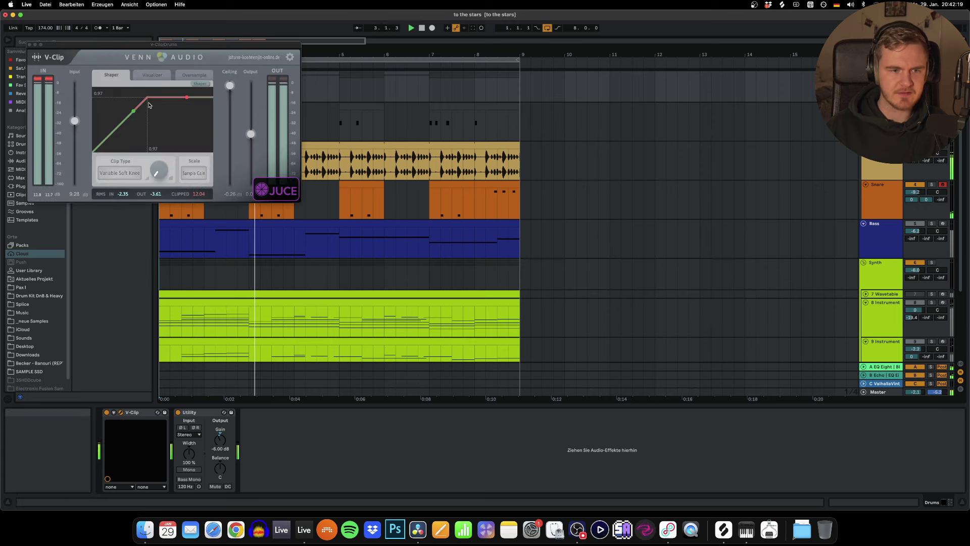
click(29, 45)
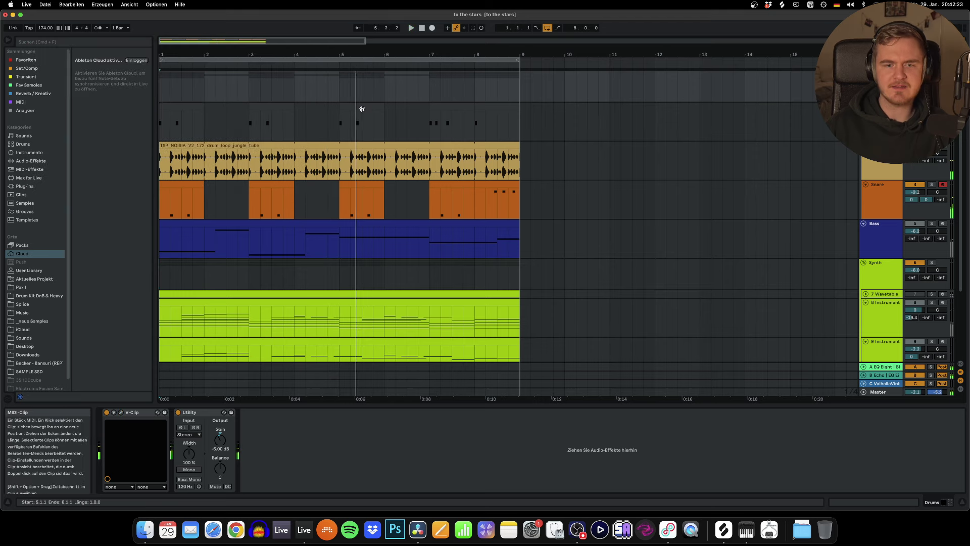
- Copy the kick clip at bar 7 and paste it at bar 5 of the kick track
key(space)
click(429, 133)
click(328, 133)
click(336, 129)
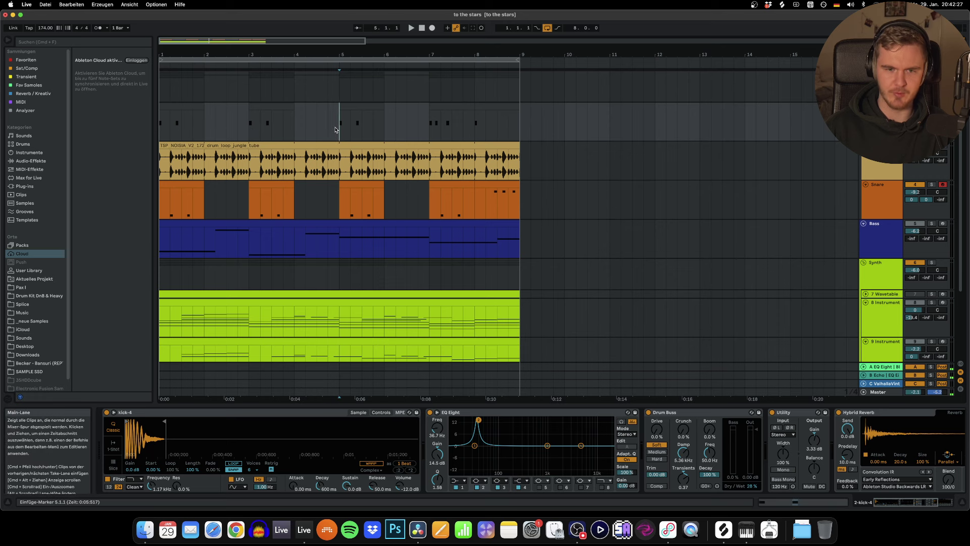
key(super+v)
click(340, 91)
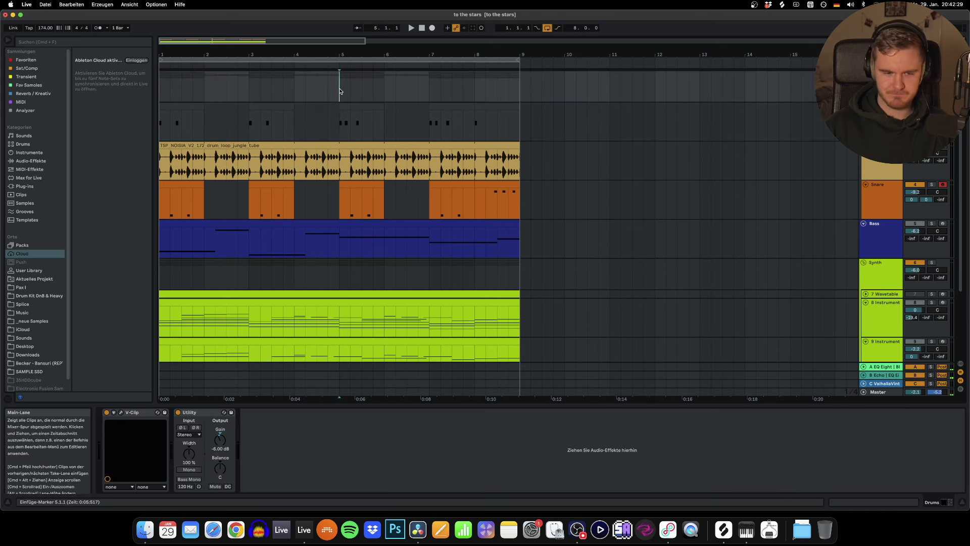
- Switch off the Auto Filter and Overdrive on the Break track's drum loop and listen to the result
click(338, 162)
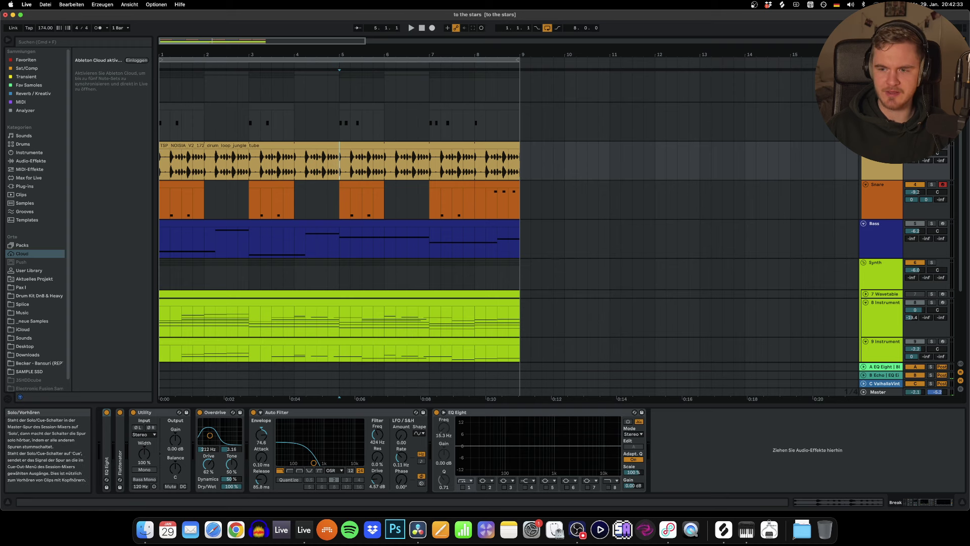
click(174, 139)
click(169, 146)
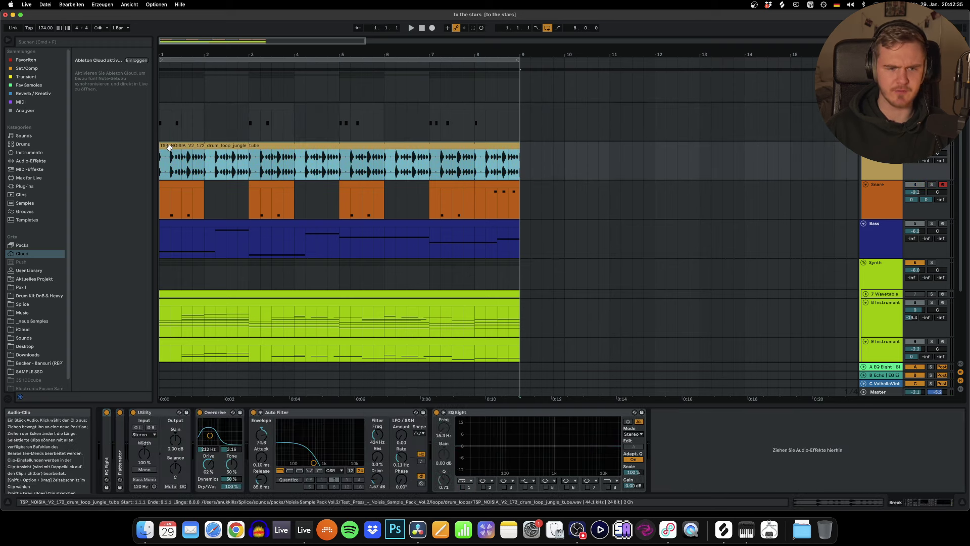
click(253, 413)
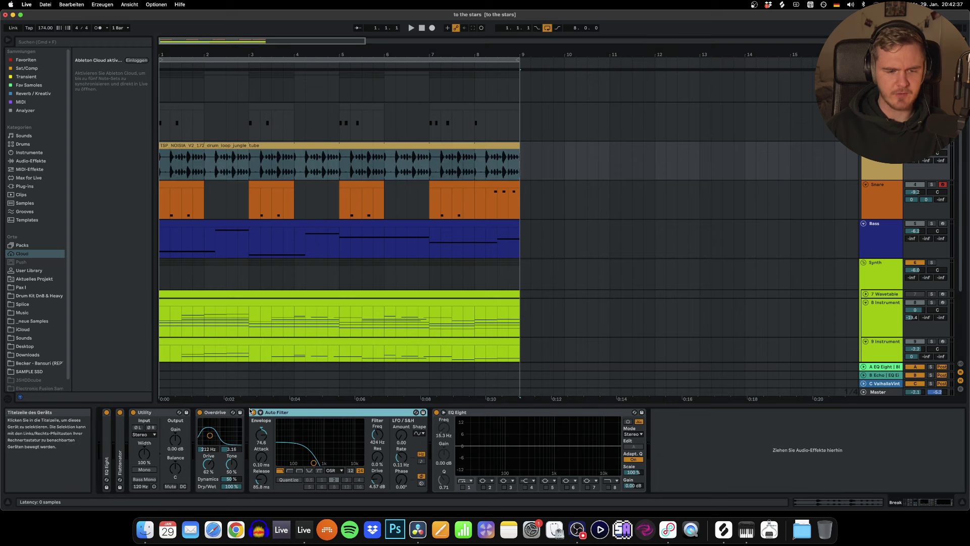
key(space)
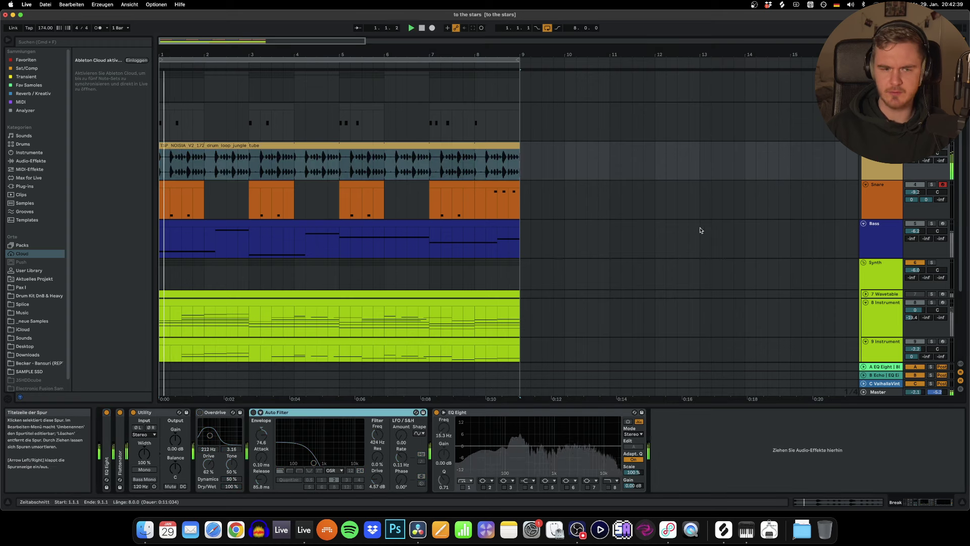
key(space)
key(space)
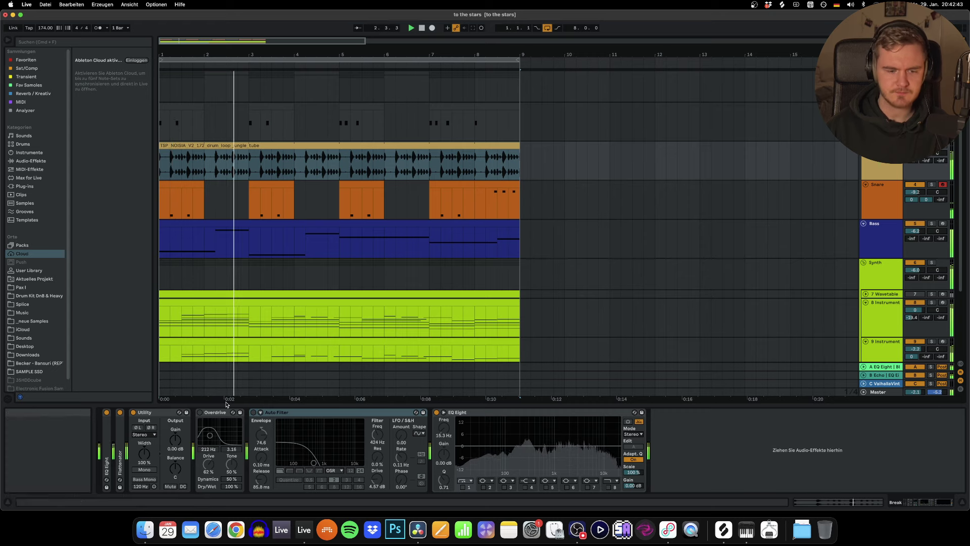
key(space)
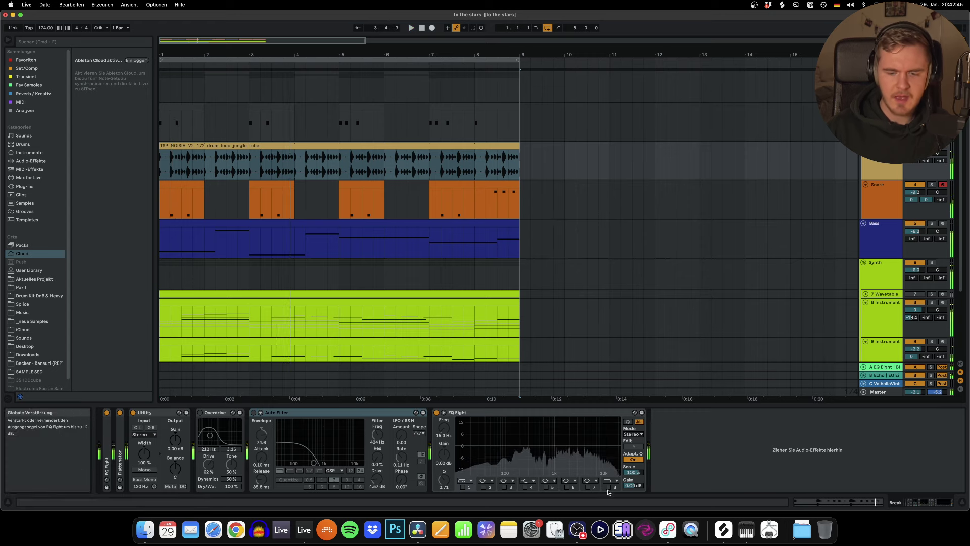
- Try a low-pass at 1.17 kHz with band 8 of the Break track's EQ Eight
click(608, 487)
drag(446, 436, 446, 461)
key(space)
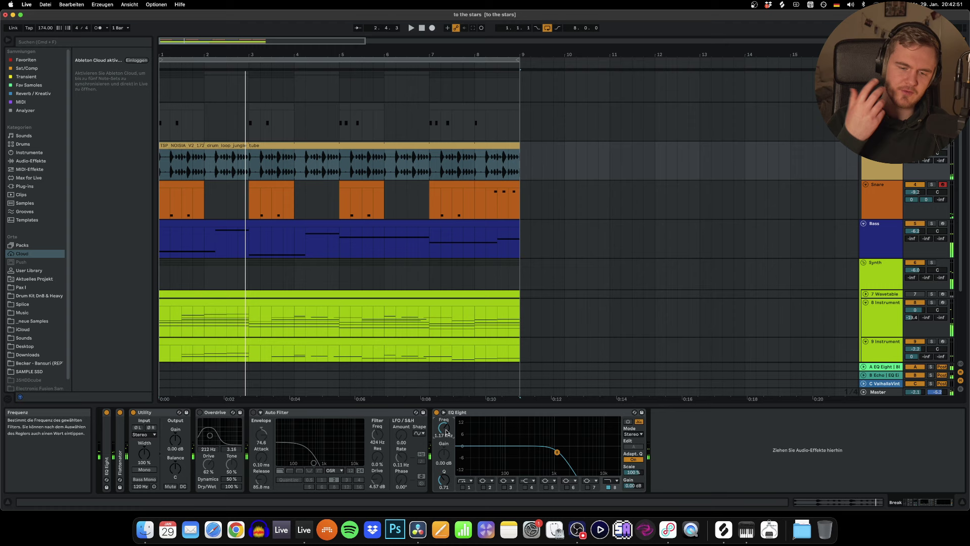
click(612, 487)
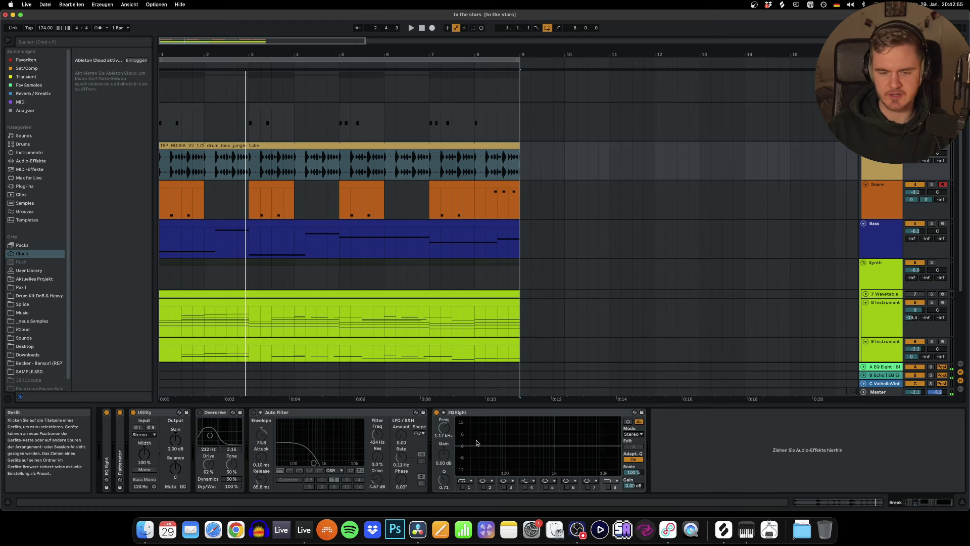
- Switch the Break track's Overdrive back on, comparing the playing loop with and without it
click(200, 412)
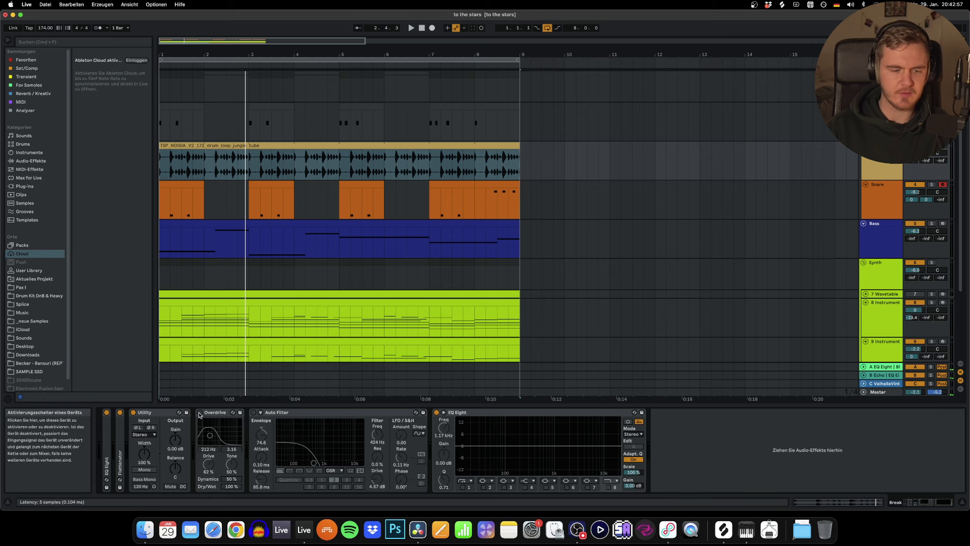
key(space)
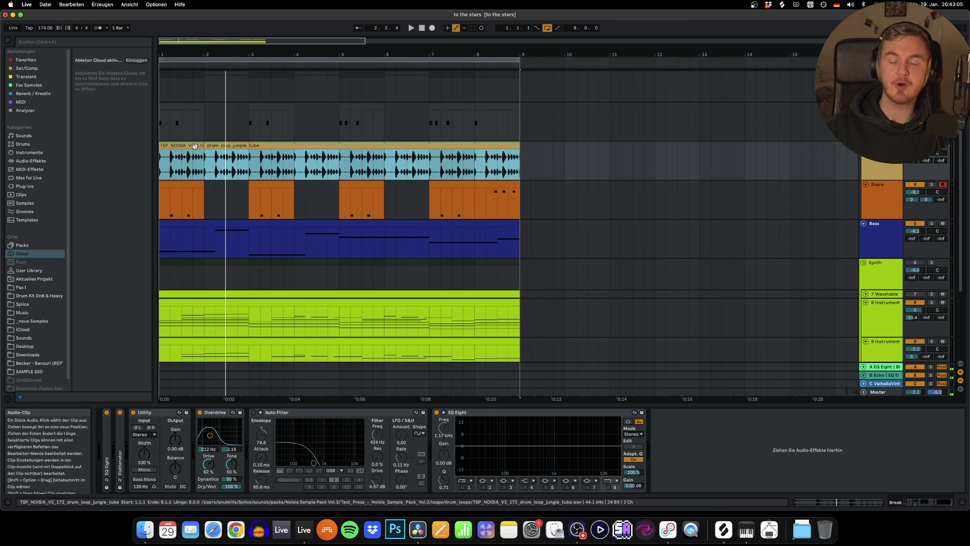
key(space)
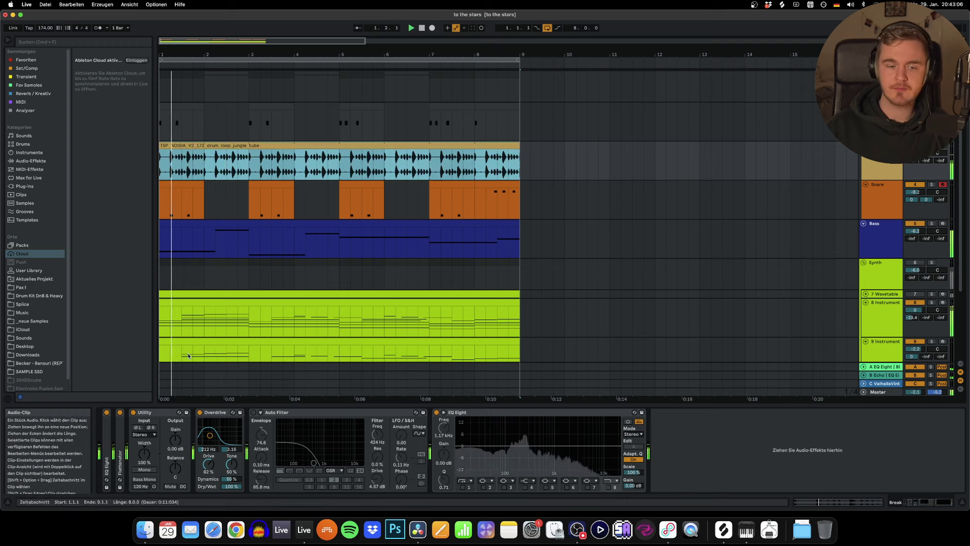
click(201, 413)
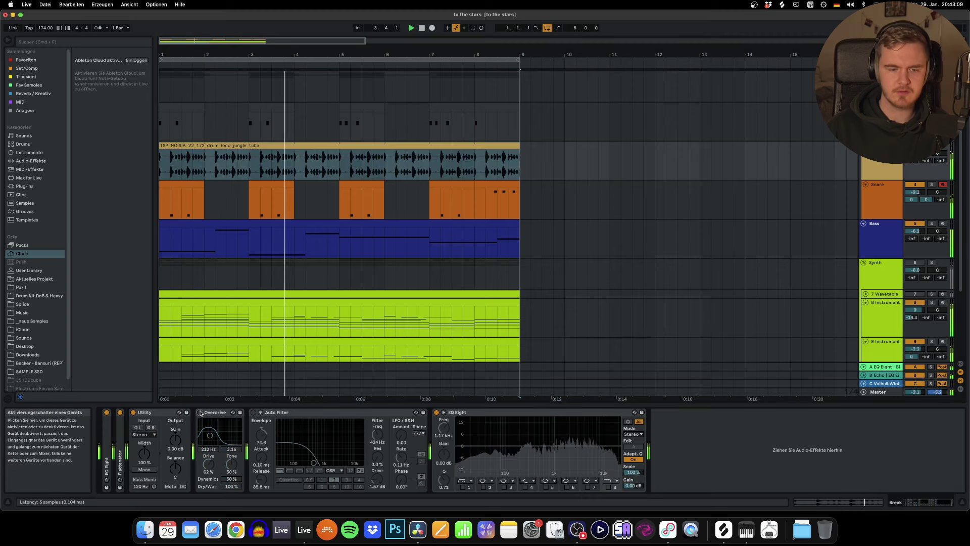
click(200, 413)
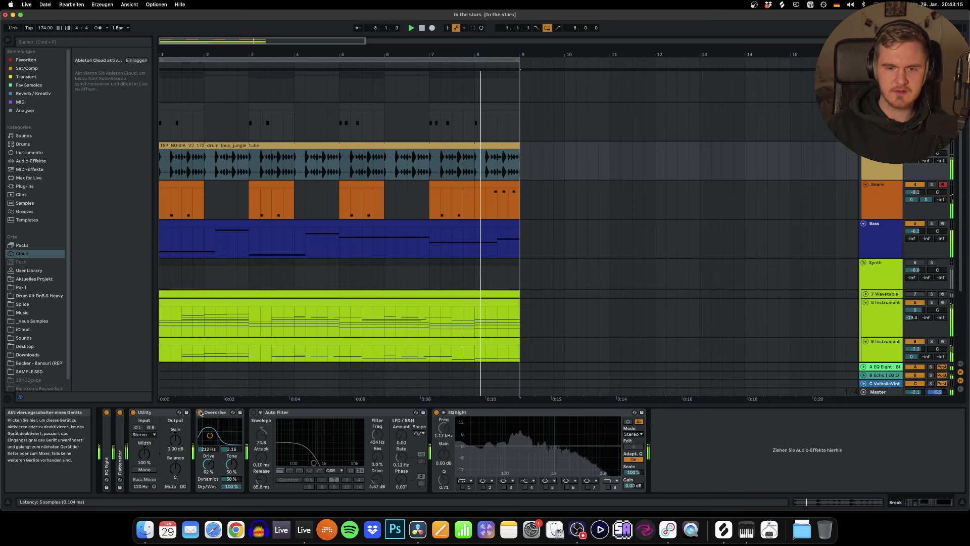
- Re-enable the Break track's Auto Filter and set its Envelope amount to 0.00 after trying higher amounts during playback
click(253, 413)
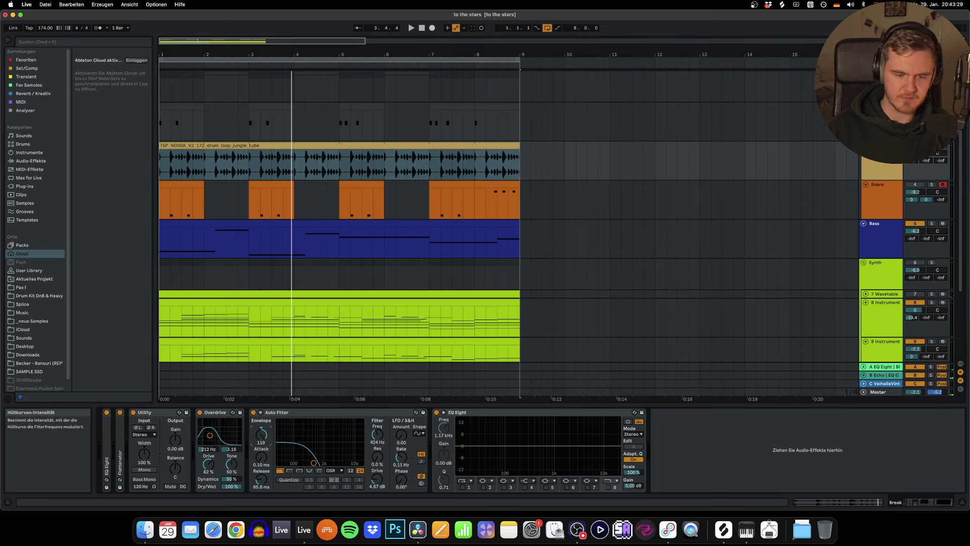
key(space)
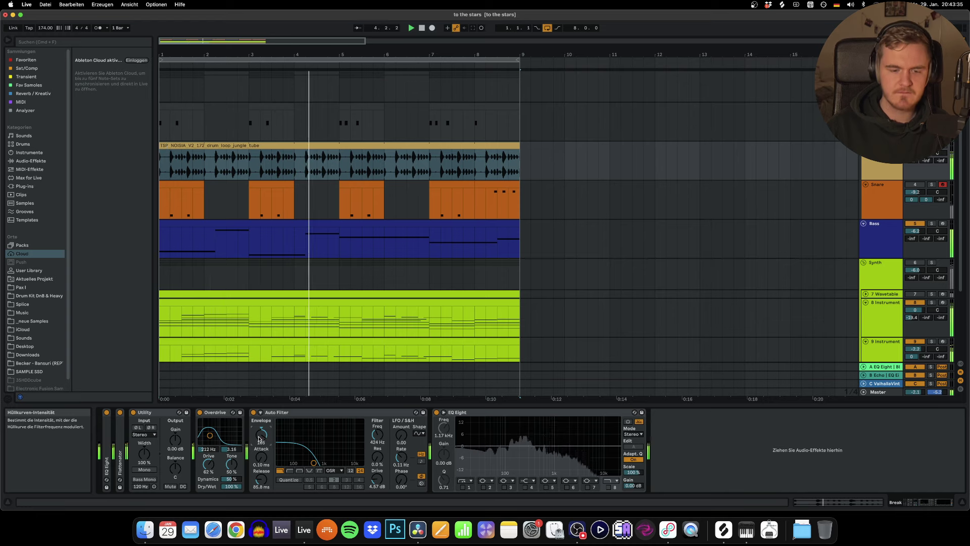
key(space)
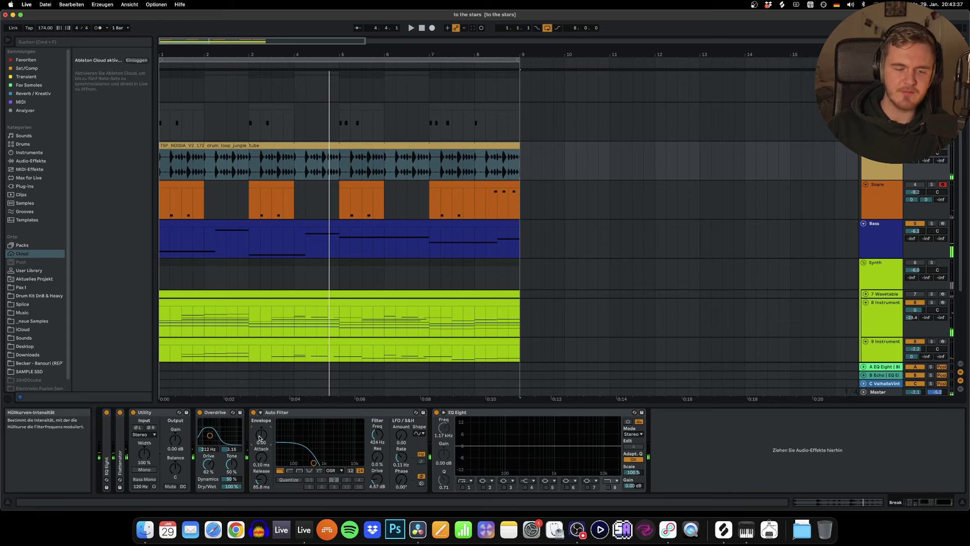
key(space)
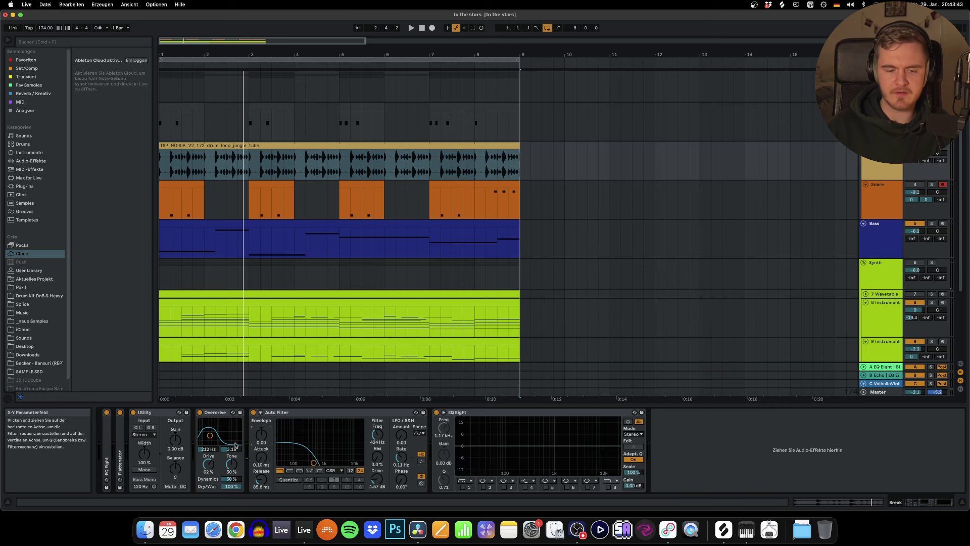
- Insert an Envelope Follower between Overdrive and Auto Filter on the Break track and map it to the filter's Frequency
click(37, 161)
mouse_move(110, 198)
mouse_down()
mouse_move(201, 381)
mouse_move(247, 431)
mouse_up()
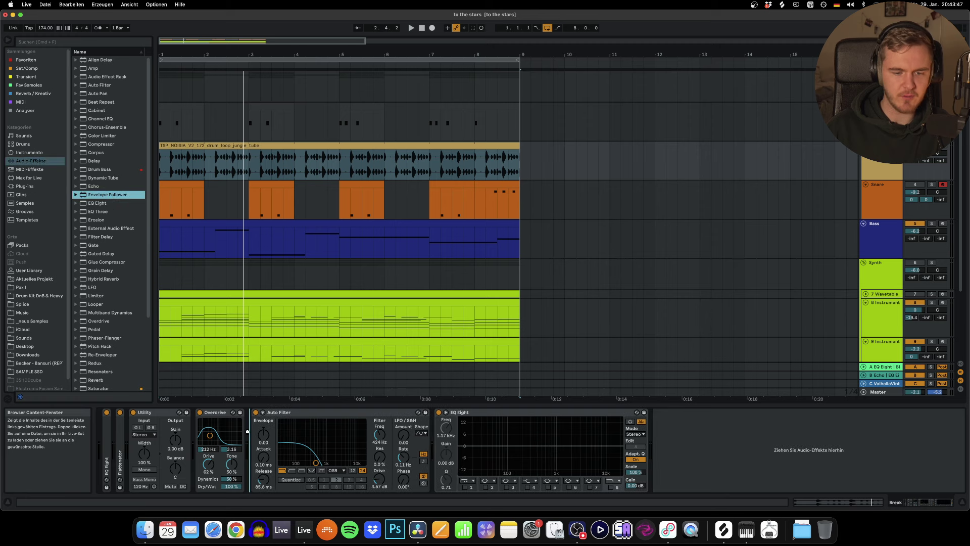
drag(295, 456, 303, 459)
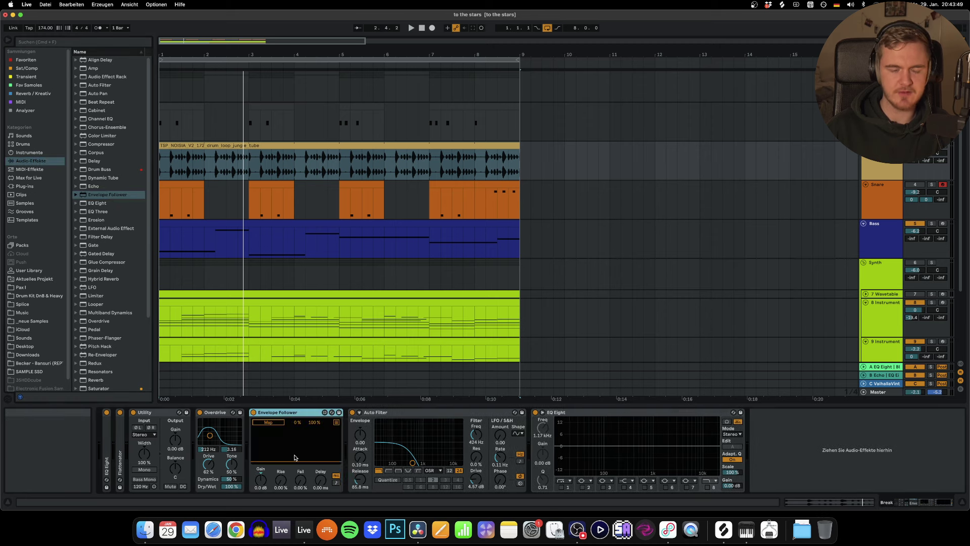
key(space)
key(space)
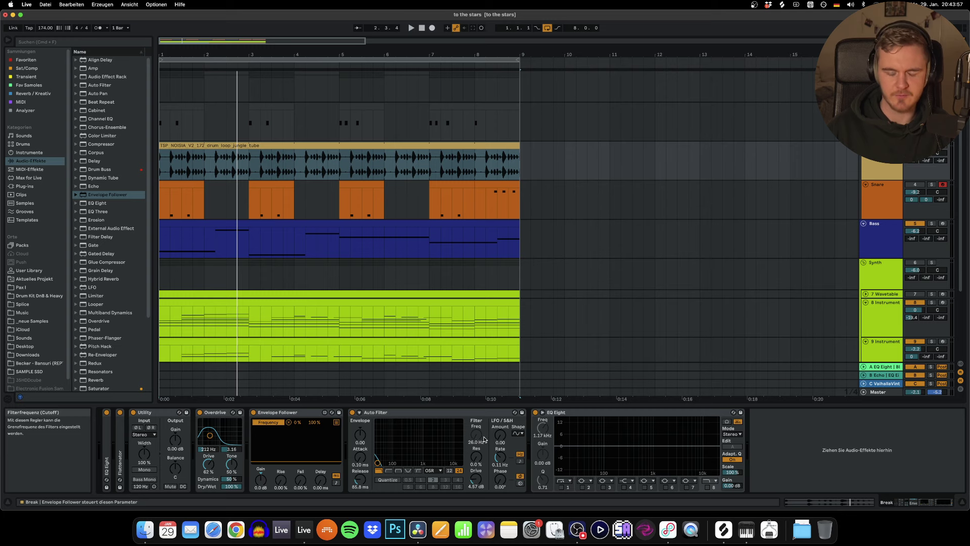
- Raise the Envelope Follower's Gain while the loop plays to strengthen the filter modulation
key(space)
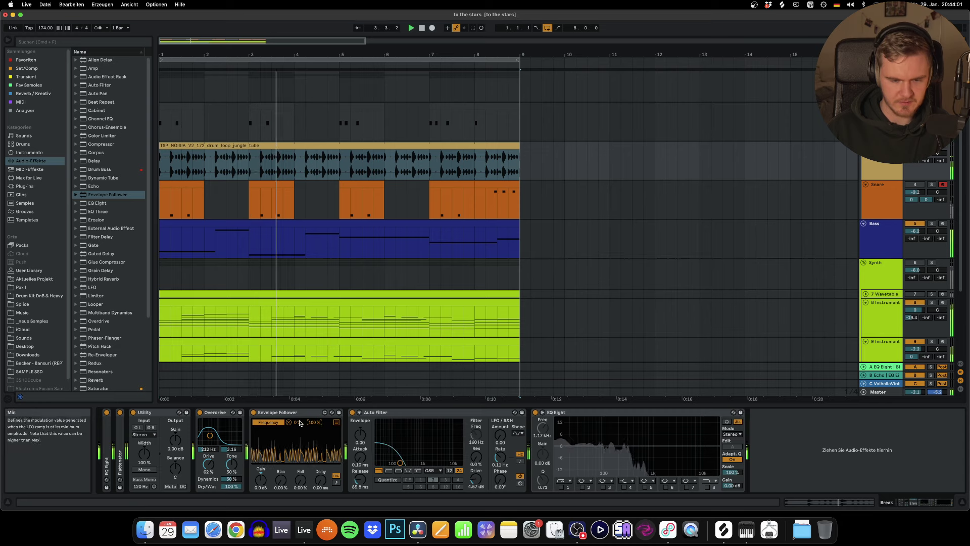
key(space)
key(space)
mouse_move(261, 479)
mouse_down()
mouse_move(261, 459)
mouse_move(260, 469)
mouse_up()
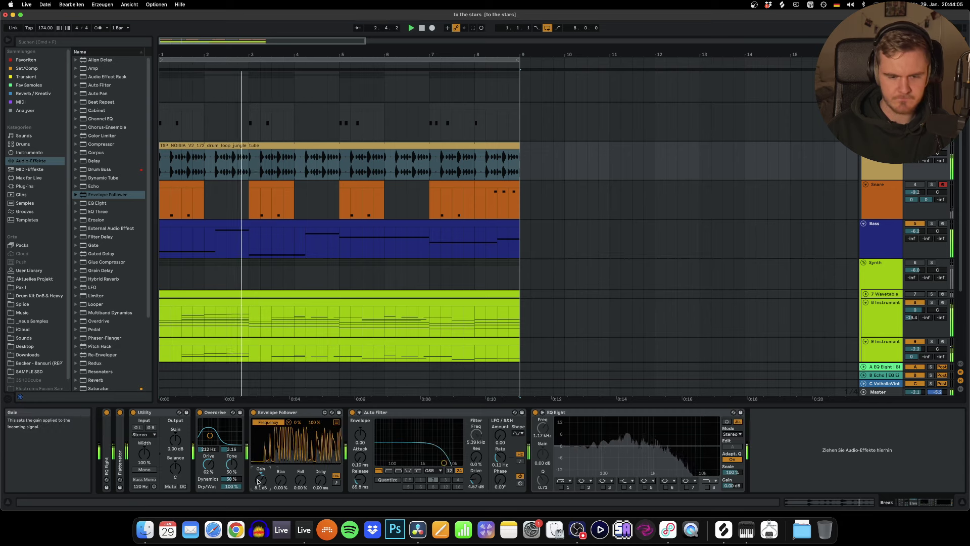
- Audition the Break's envelope-followed filter once more, stop playback and delete the Envelope Follower from the track
click(288, 414)
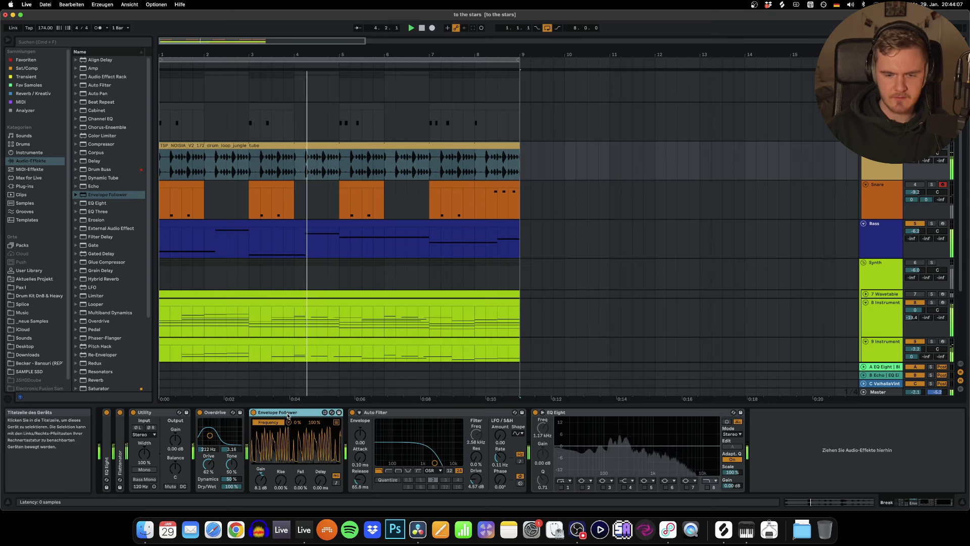
key(space)
key(space)
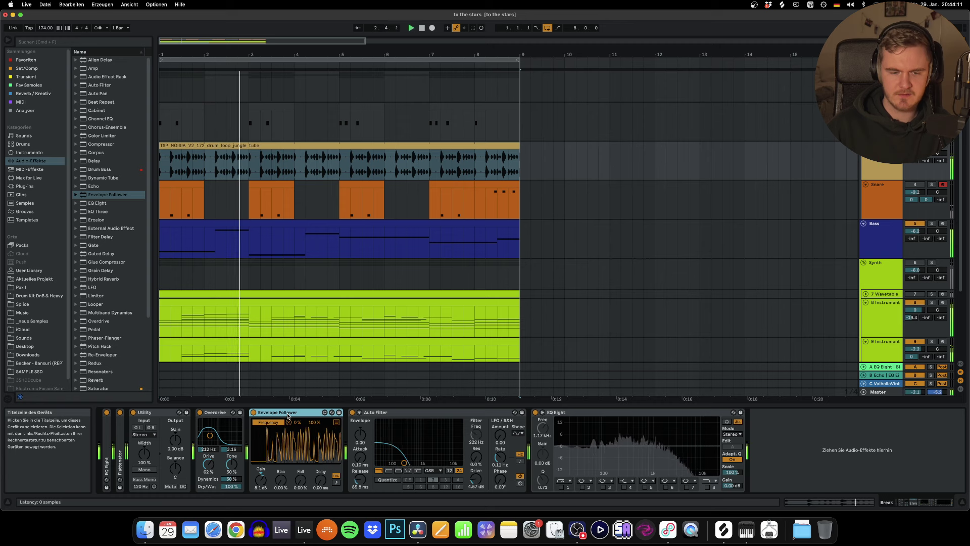
key(space)
key(Delete)
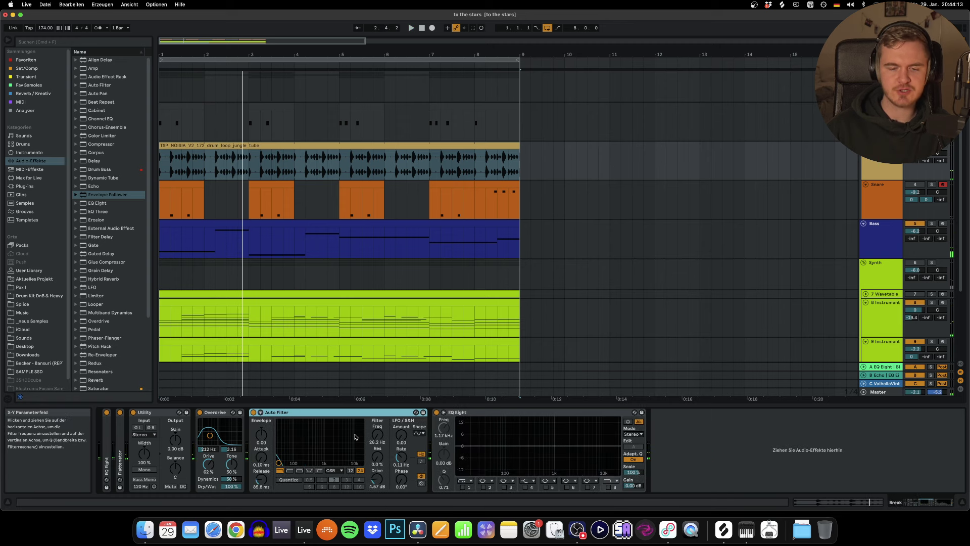
- Set the Break track's Auto Filter Frequency to 293 Hz and its Envelope amount to 111, auditioning the loop
click(377, 434)
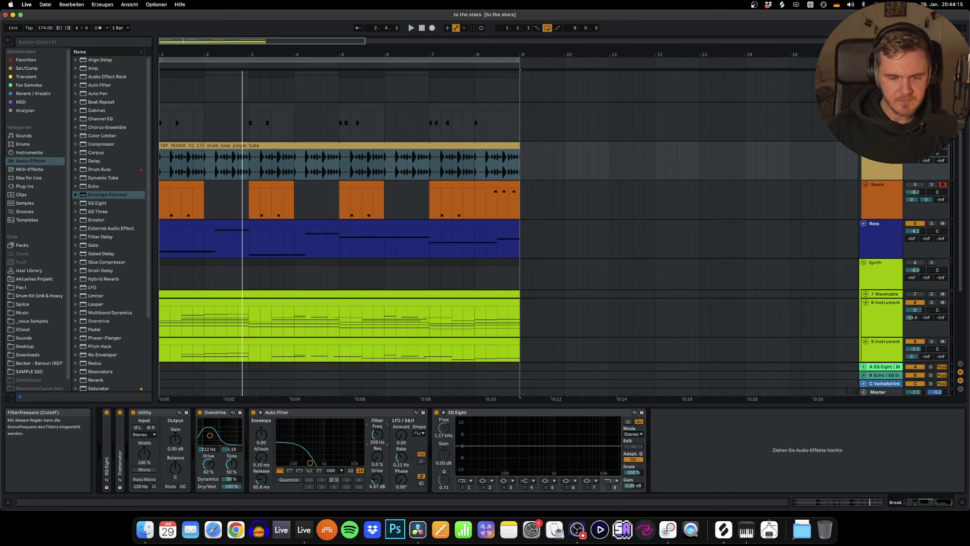
click(261, 434)
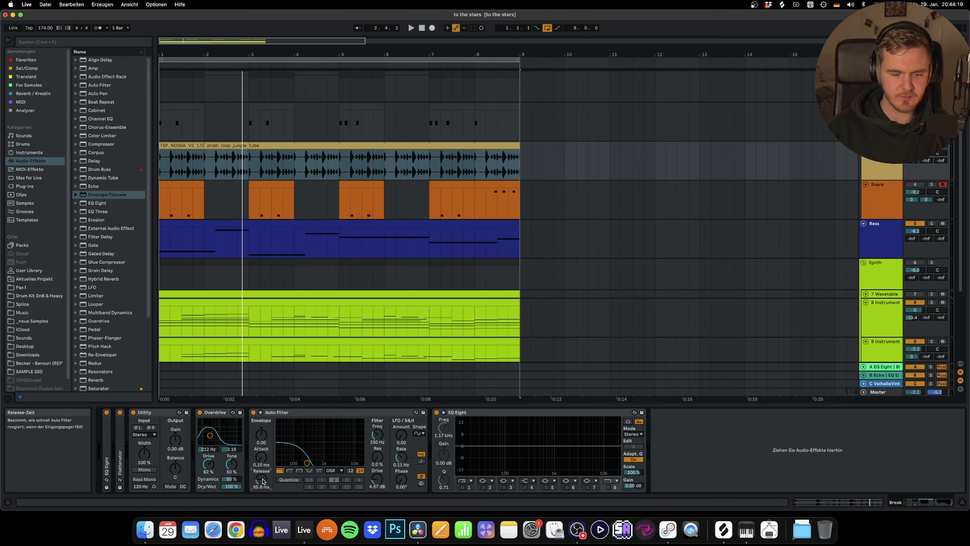
key(space)
drag(261, 434, 261, 381)
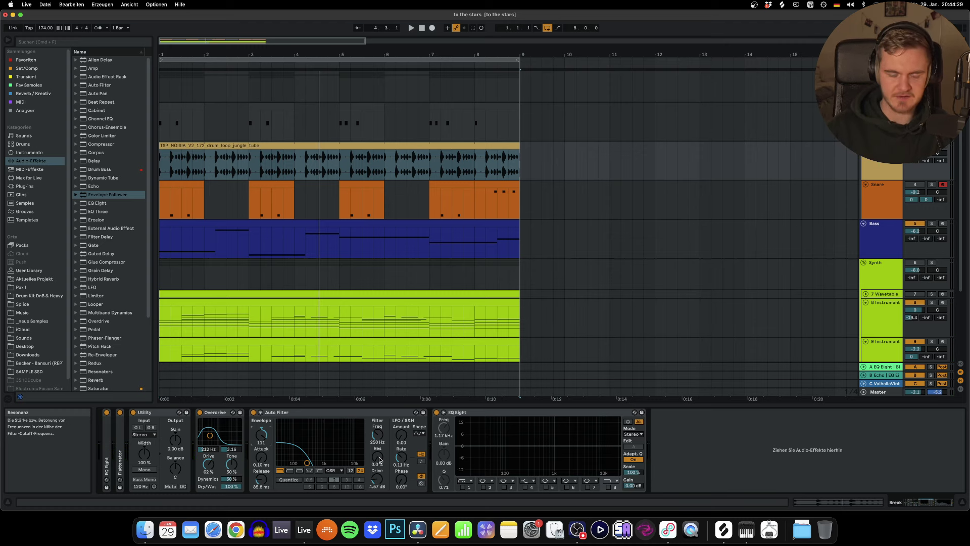
key(space)
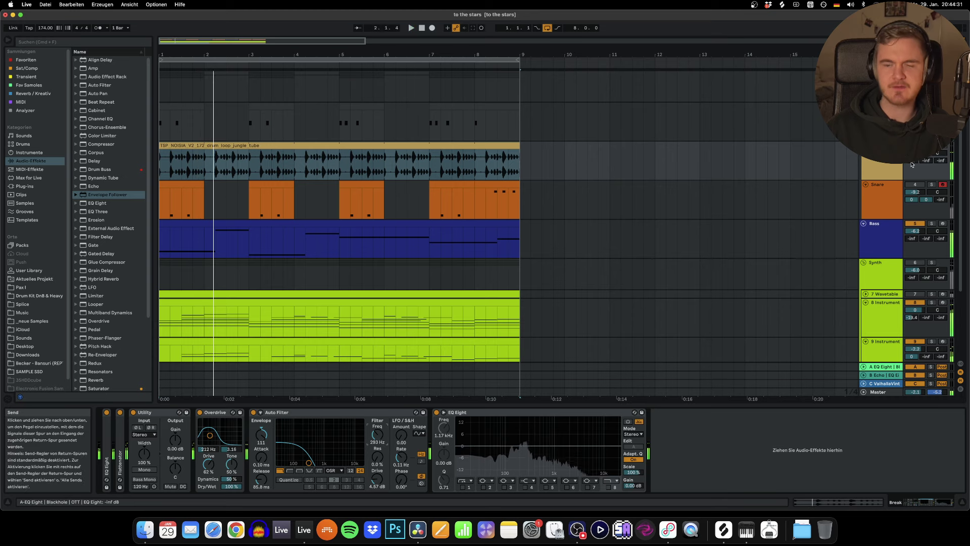
- Set the Break track's send to the Echo return to about -7 dB while the loop plays
key(space)
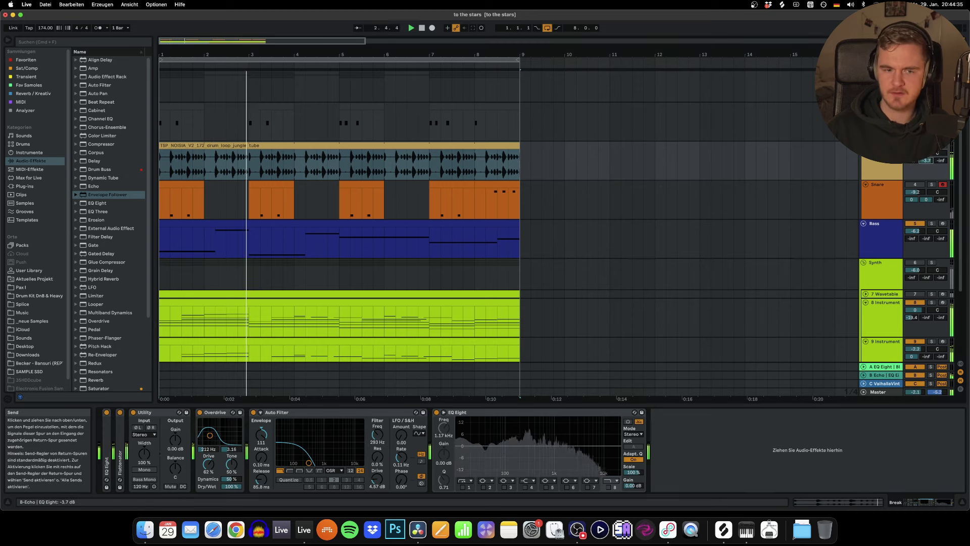
drag(928, 163, 928, 172)
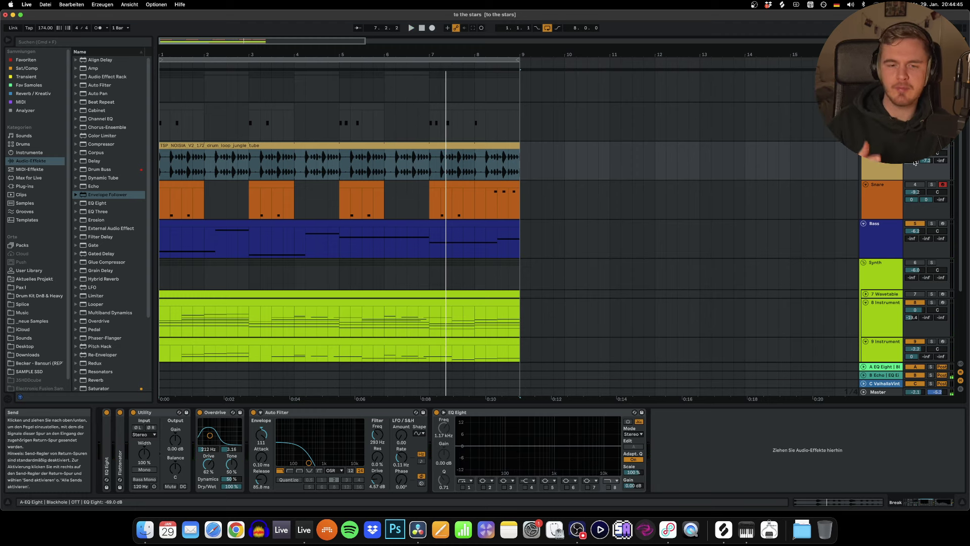
key(space)
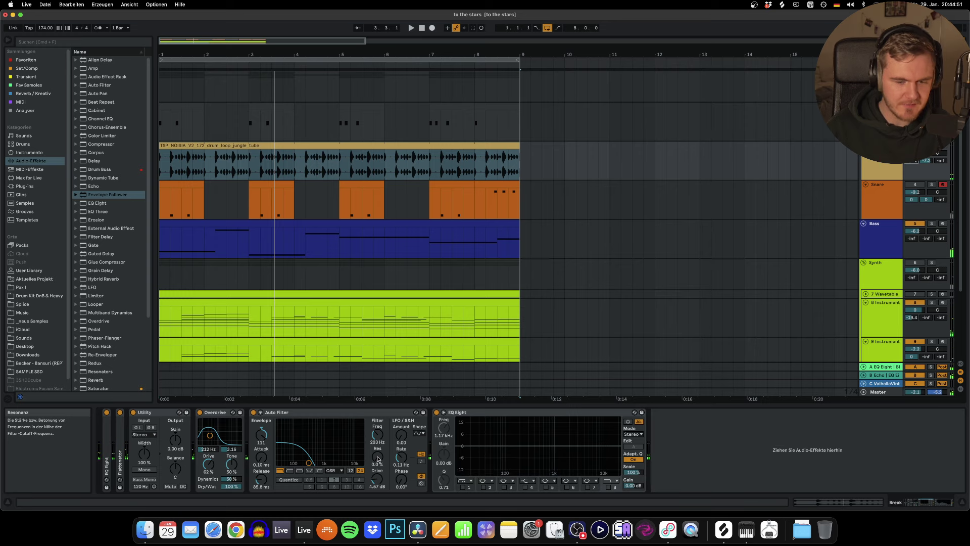
- Adjust the Break's Auto Filter during playback to 72% Resonance, 82.7 Envelope and 344 Hz Frequency
key(space)
mouse_move(376, 459)
mouse_down()
mouse_move(377, 413)
mouse_move(377, 455)
mouse_up()
click(261, 434)
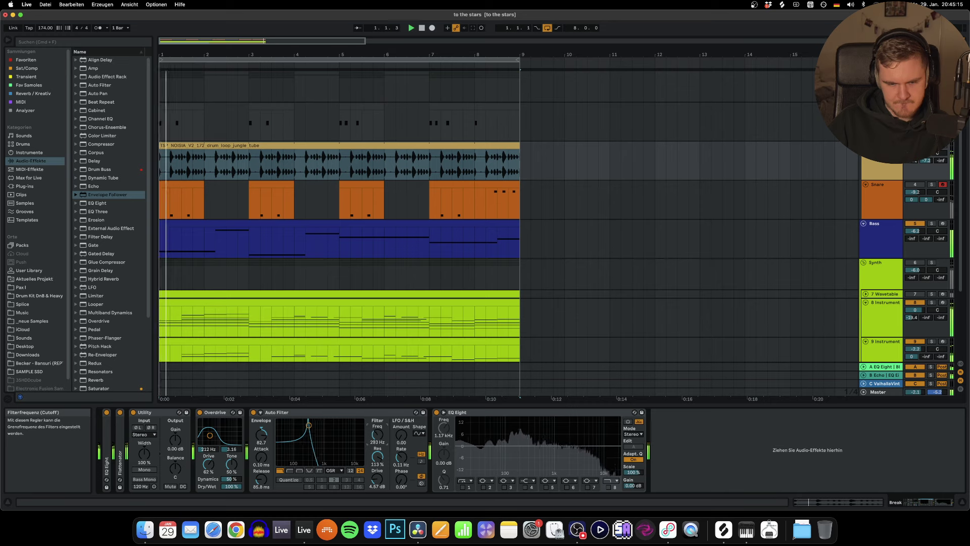
drag(378, 457, 377, 480)
key(space)
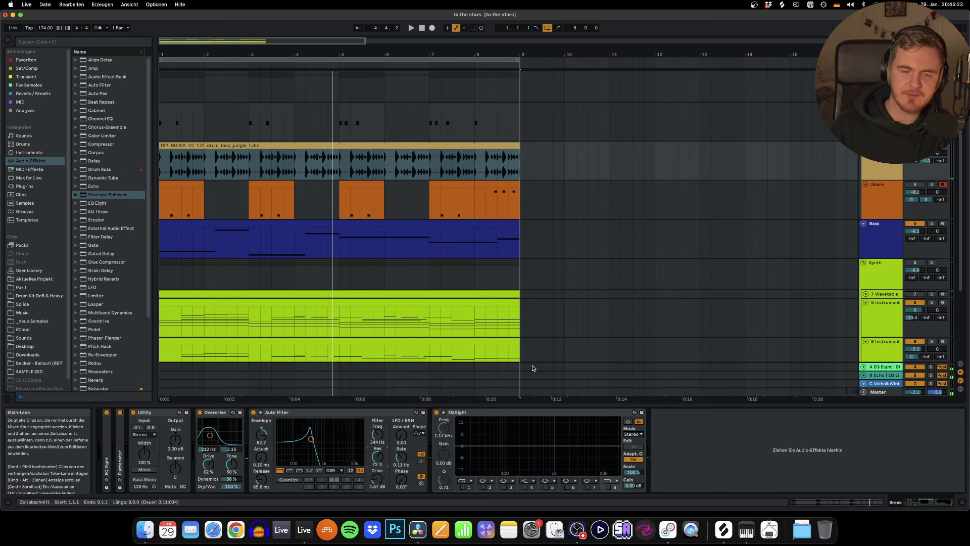
click(871, 196)
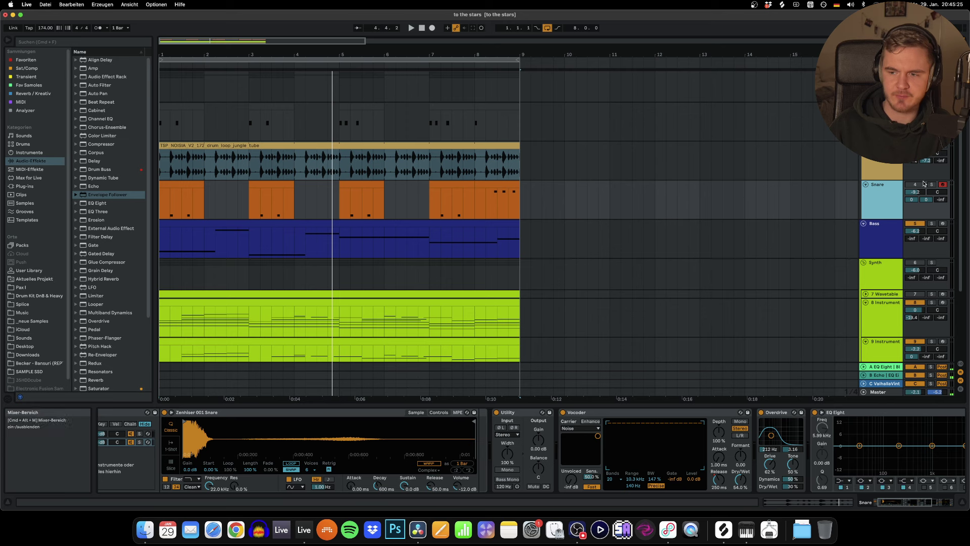
click(173, 185)
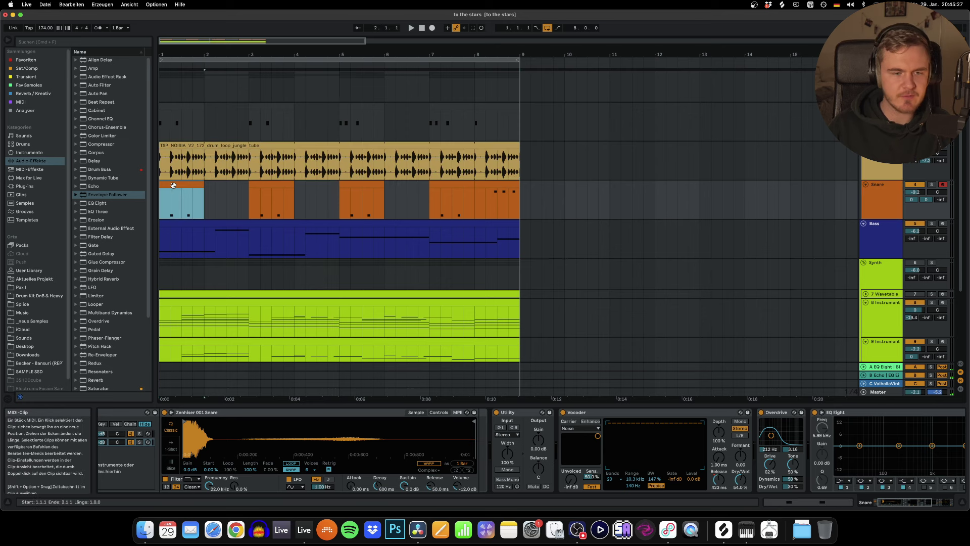
click(881, 274)
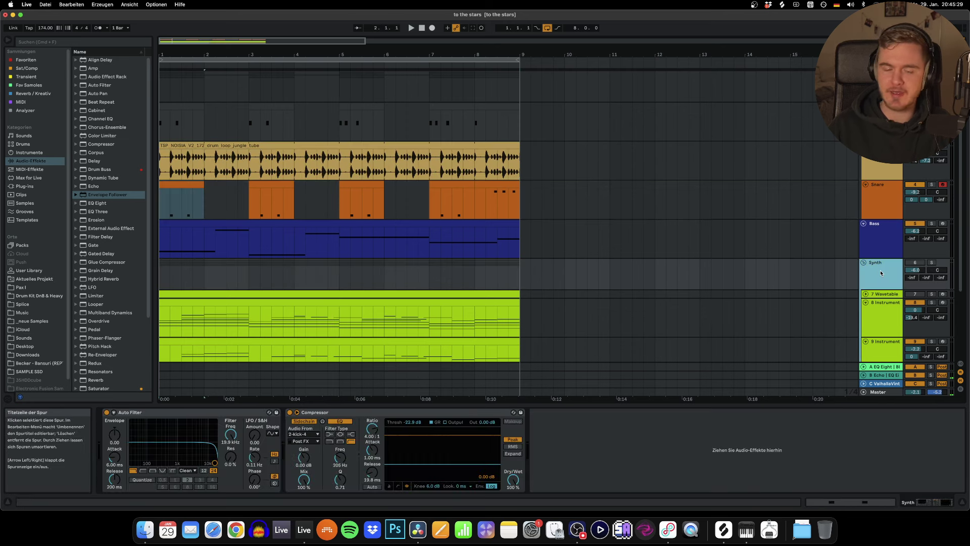
- Fine-tune the Break's Auto Filter to 65% Resonance and 309 Hz Frequency while playing the loop
click(889, 167)
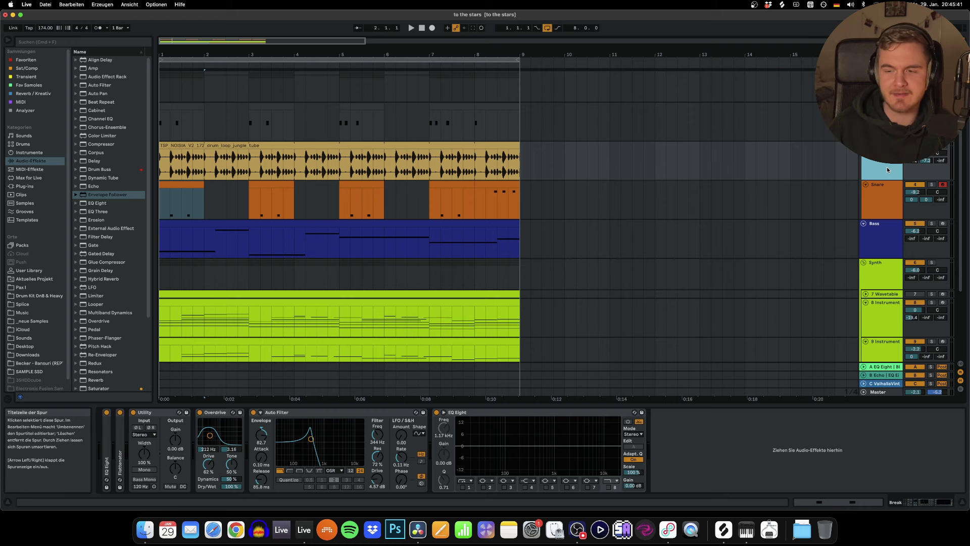
key(space)
mouse_move(378, 456)
mouse_down()
mouse_move(377, 406)
mouse_move(377, 457)
mouse_up()
click(377, 435)
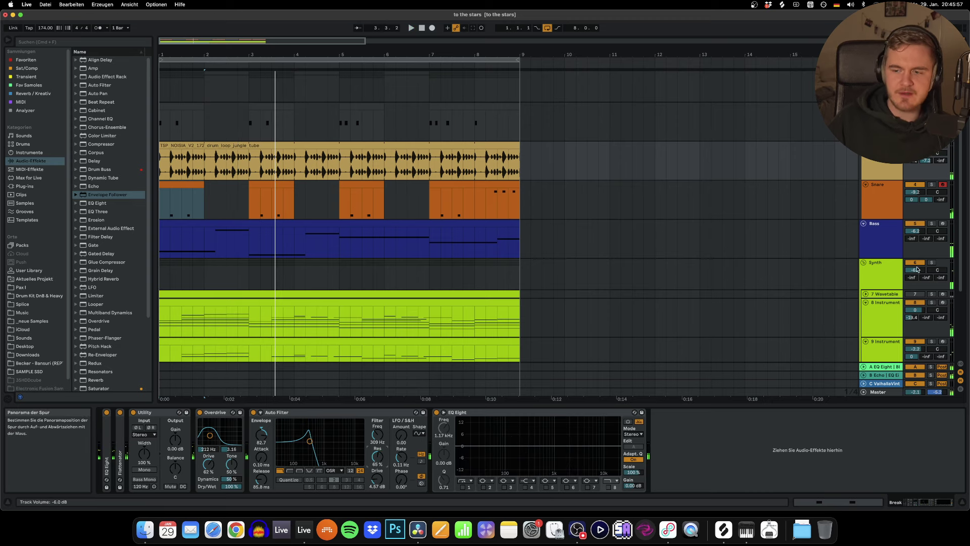
- Solo the Synth group and play the loop to hear it alone
click(898, 271)
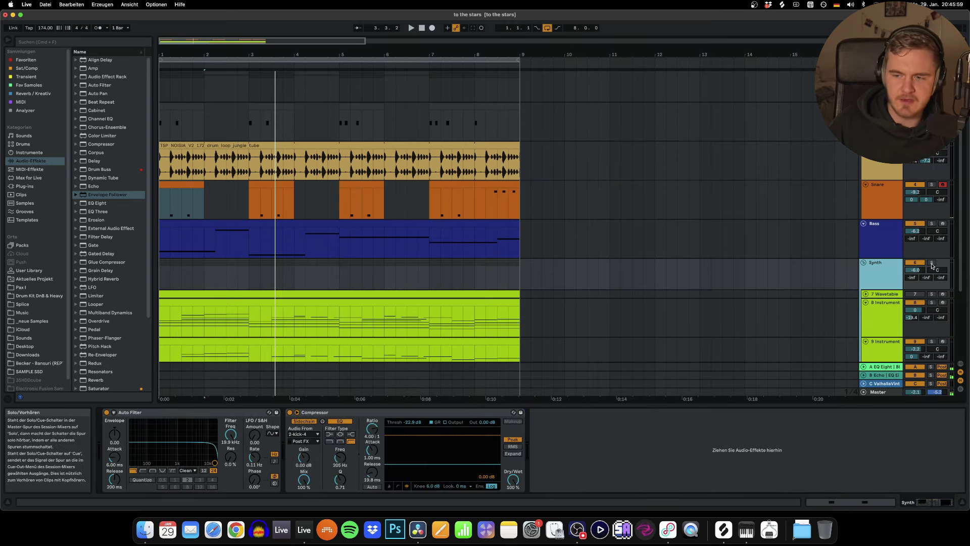
click(933, 263)
key(space)
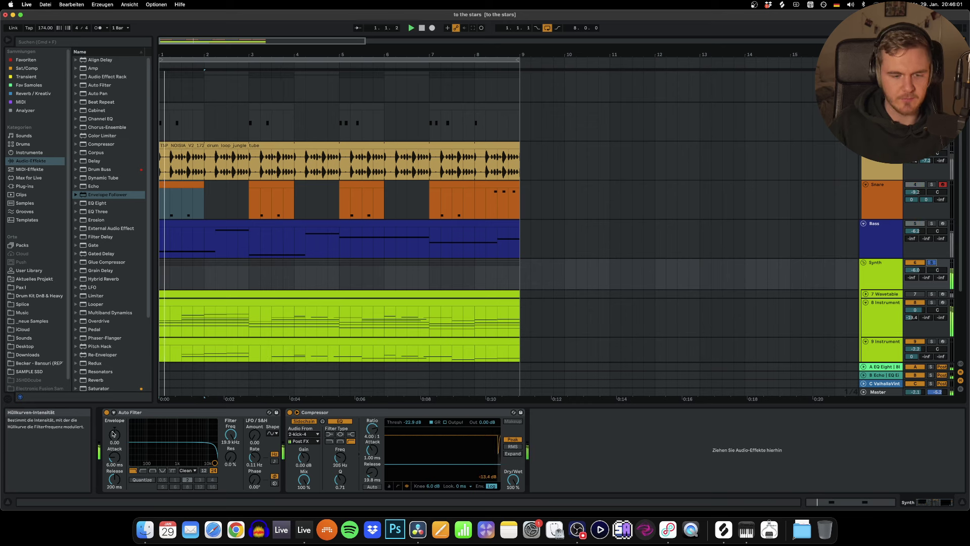
- Set the Synth Auto Filter's Envelope to 98.8, Attack to 1.52 ms, Release to 118 ms, Frequency to 164 Hz and Resonance to 68%
drag(231, 435, 231, 467)
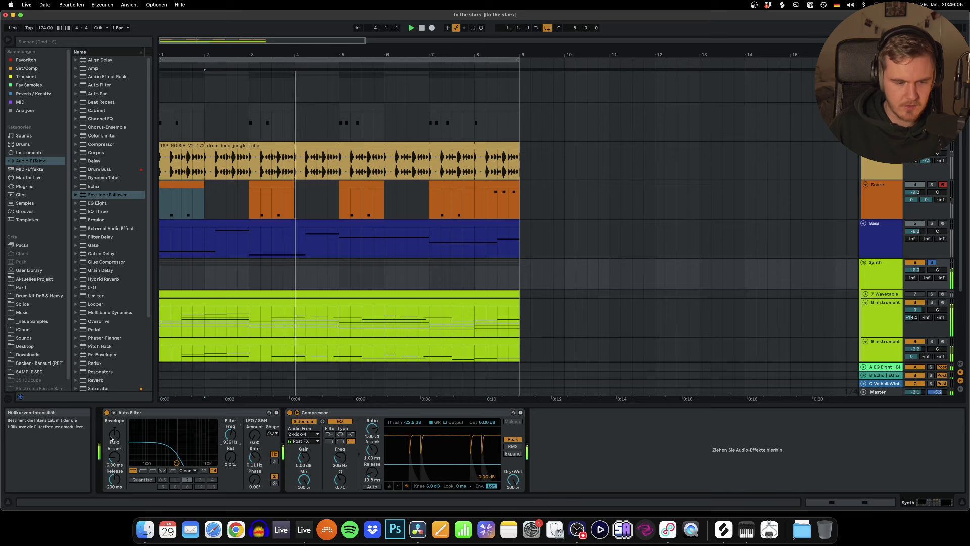
drag(114, 435, 114, 394)
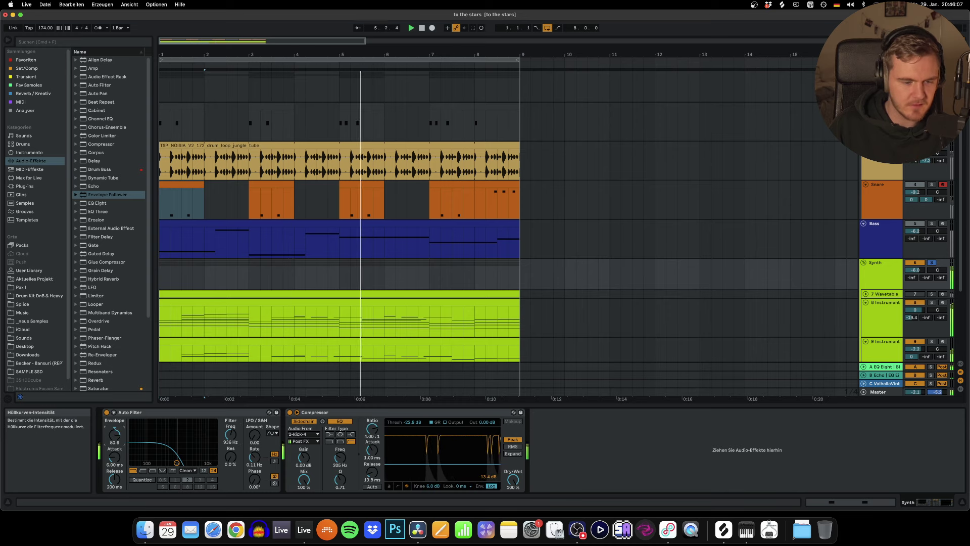
mouse_move(114, 479)
mouse_down()
mouse_move(114, 488)
mouse_move(114, 460)
mouse_up()
mouse_move(230, 457)
mouse_down()
mouse_move(231, 422)
mouse_move(230, 451)
mouse_up()
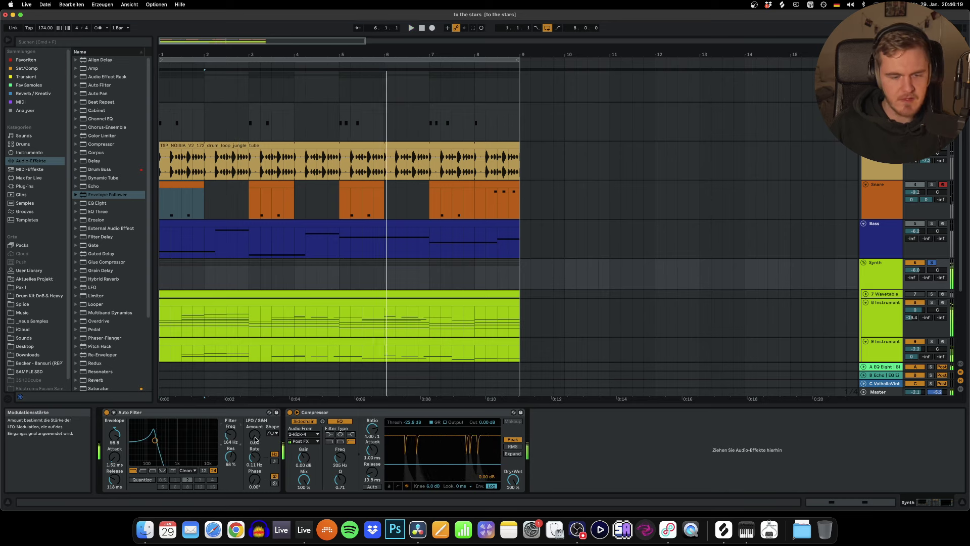
- Change the Synth Auto Filter's LFO shape, sync its Rate to 1/8 and set its Amount to 24.8
click(271, 434)
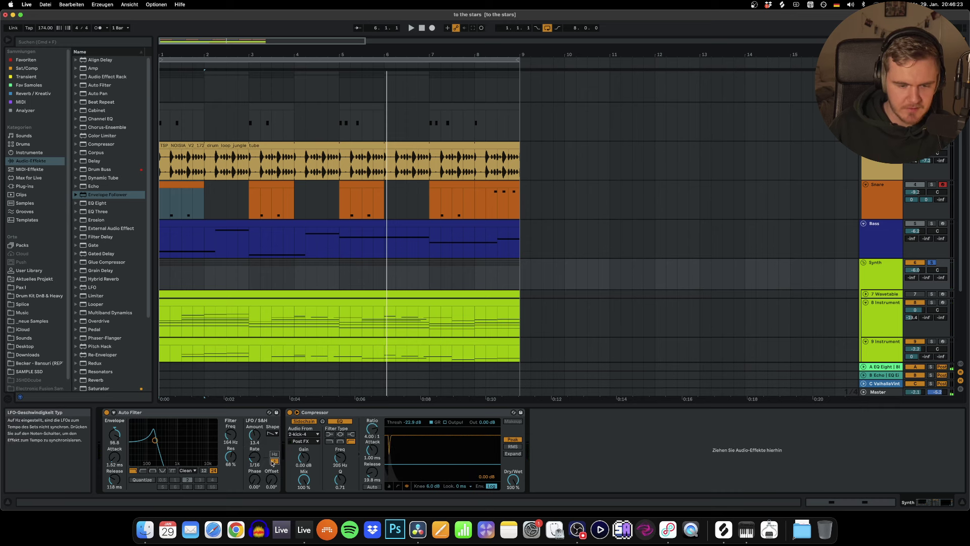
key(Up)
key(Up)
key(Up)
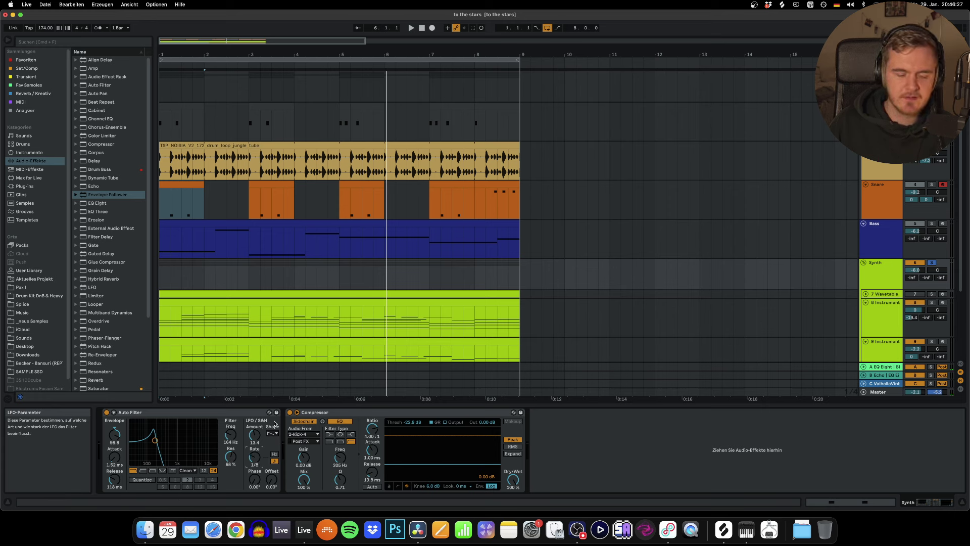
key(space)
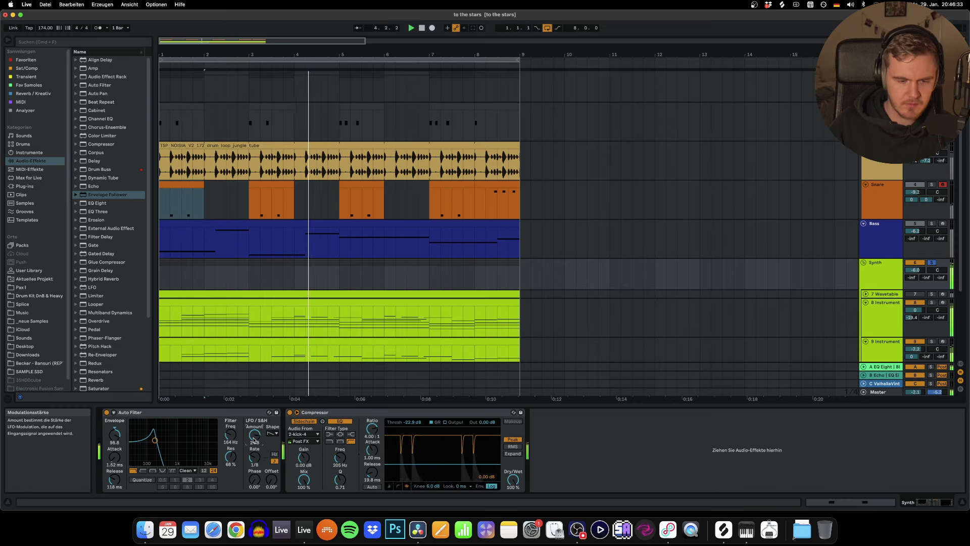
- Lower the Synth Auto Filter's Frequency to 41.7 Hz and unsolo the Synth group to hear the full loop
mouse_move(230, 435)
mouse_down()
mouse_move(231, 426)
mouse_move(230, 451)
mouse_up()
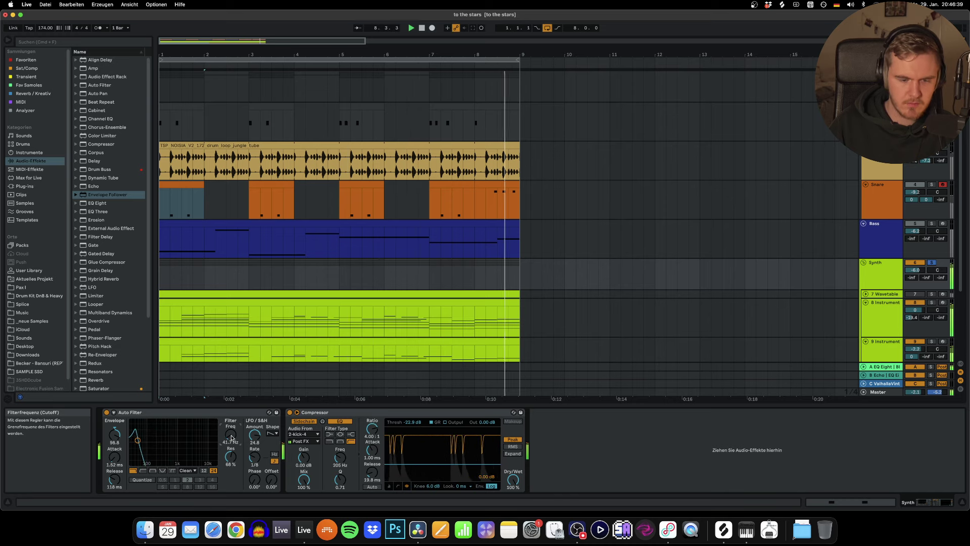
click(932, 262)
key(space)
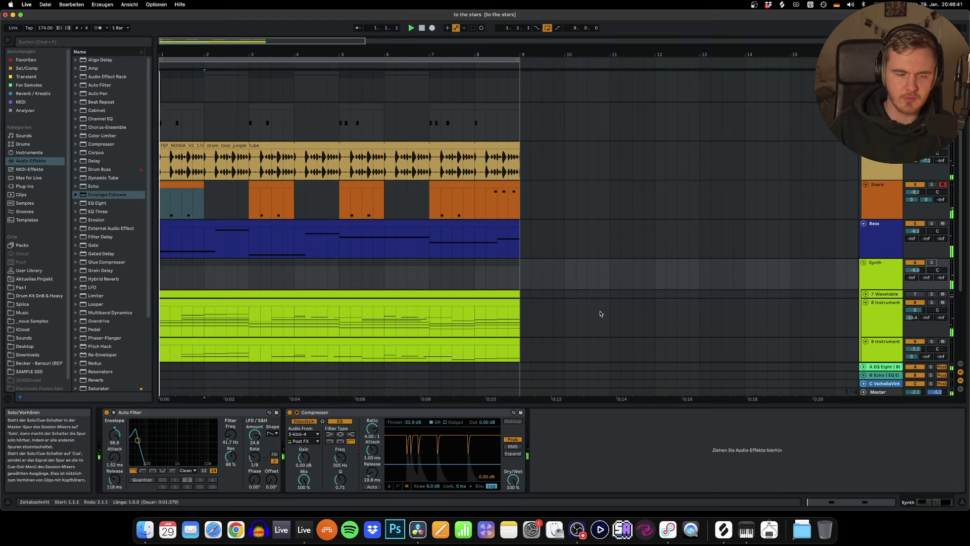
- Rebalance the Synth Auto Filter in the full mix to 309 Hz Frequency, 56% Resonance and 6.67 LFO Amount
drag(231, 456, 231, 456)
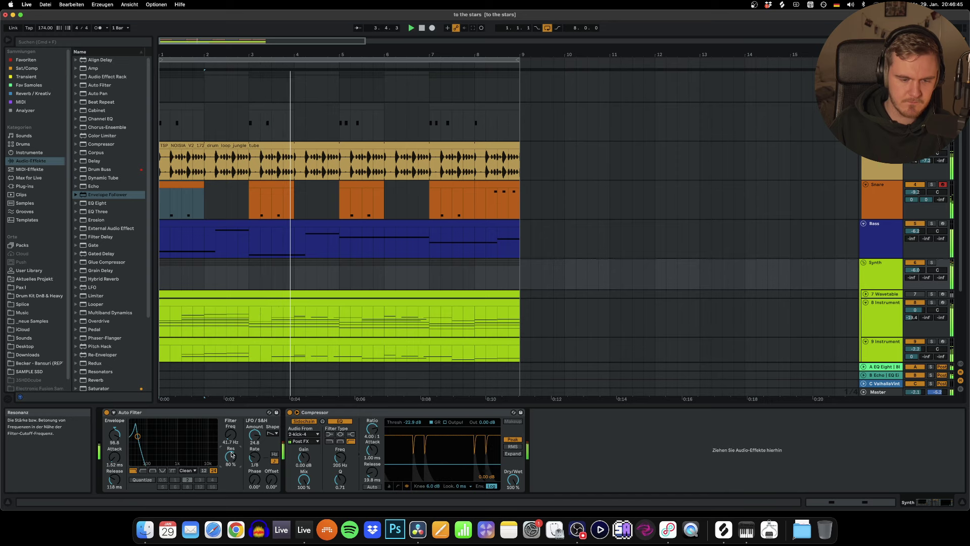
drag(231, 457, 231, 453)
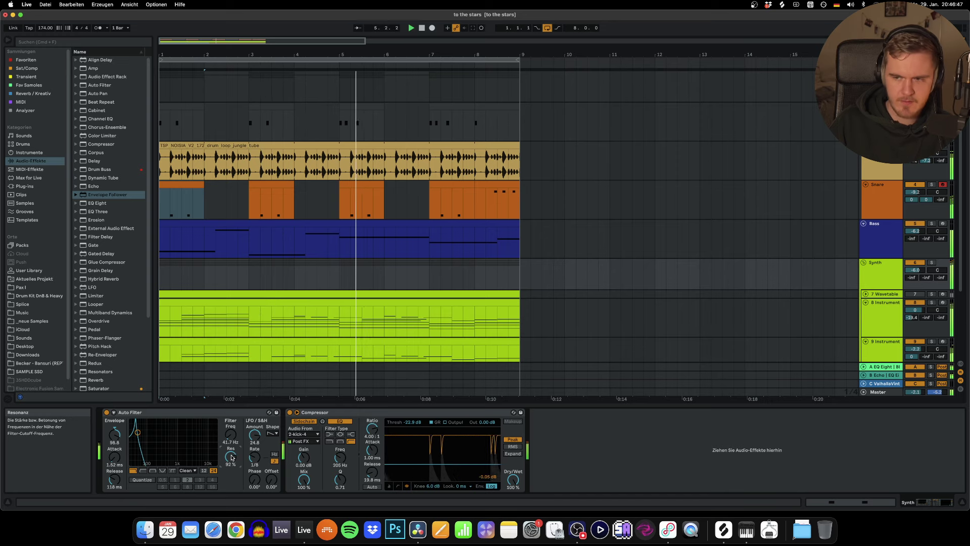
drag(256, 434, 231, 417)
drag(232, 456, 232, 475)
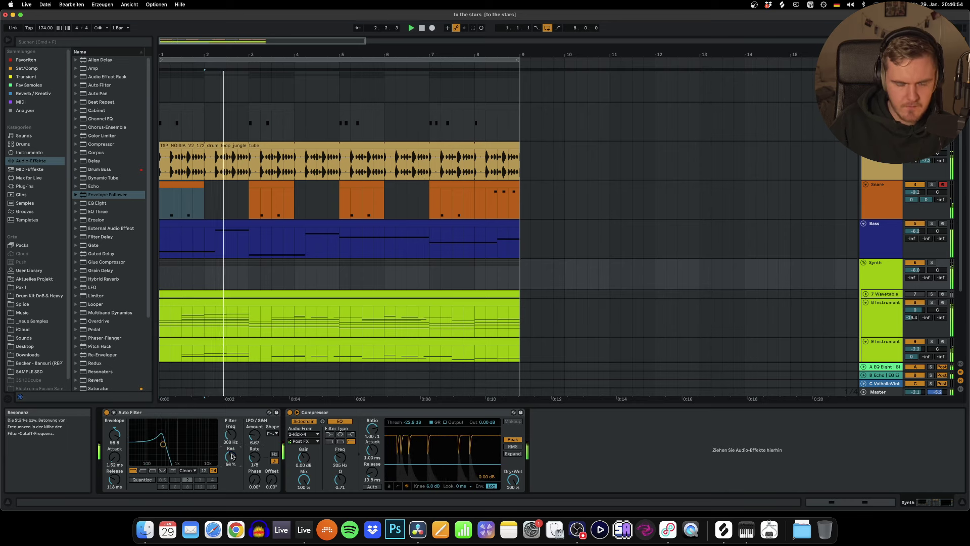
- Set the Synth group's send B to 0 dB and its send A to -13.7 dB
drag(926, 278, 926, 237)
click(911, 277)
drag(911, 277, 911, 268)
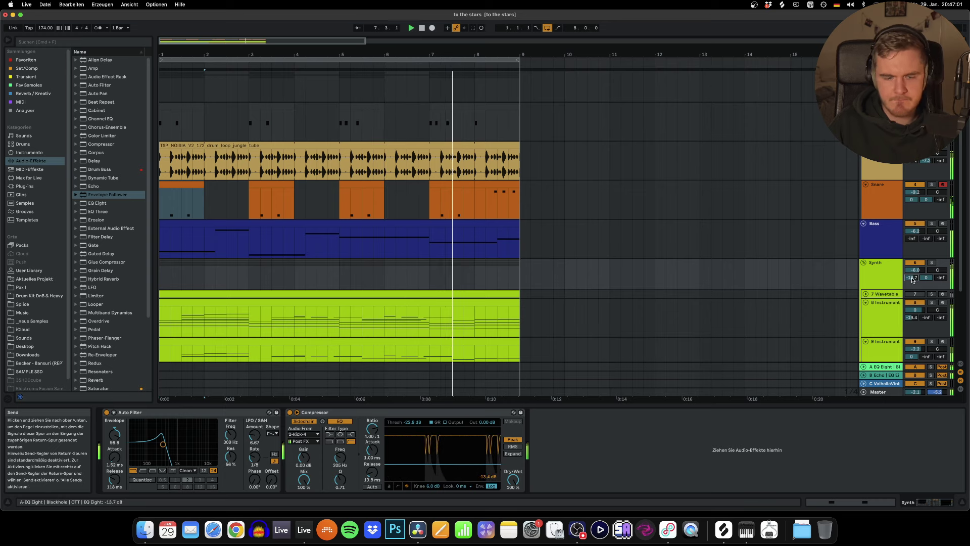
- Set the Synth Auto Filter's Frequency to 225 Hz, Resonance to 66%, LFO Amount to 14.0 and Envelope to 0.00
drag(230, 435, 254, 436)
click(230, 456)
click(254, 434)
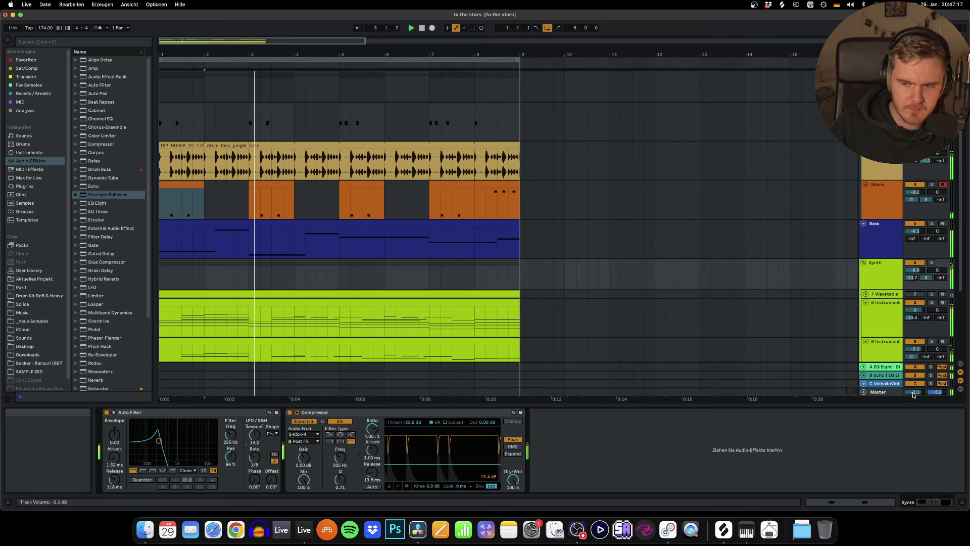
- Lower the Master track's volume to about -11 dB
drag(915, 392, 914, 400)
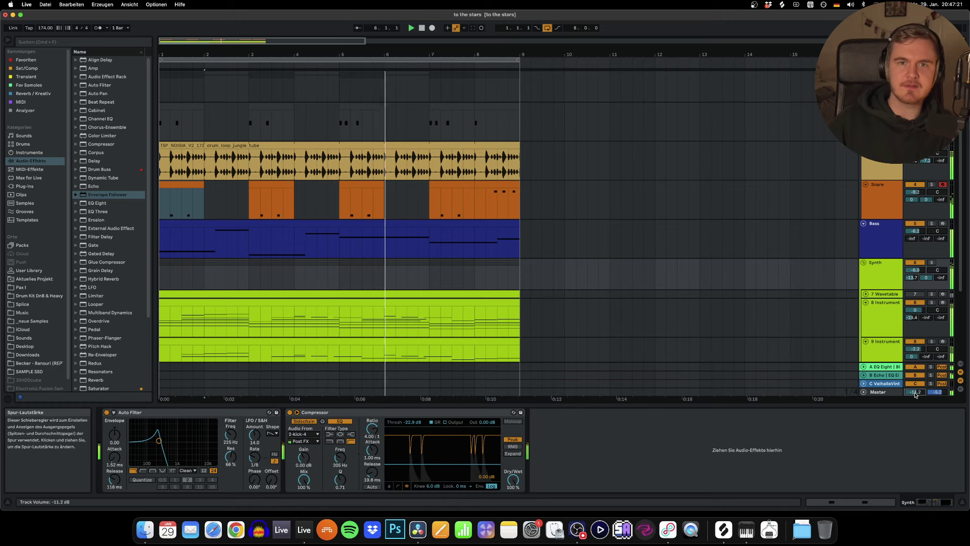